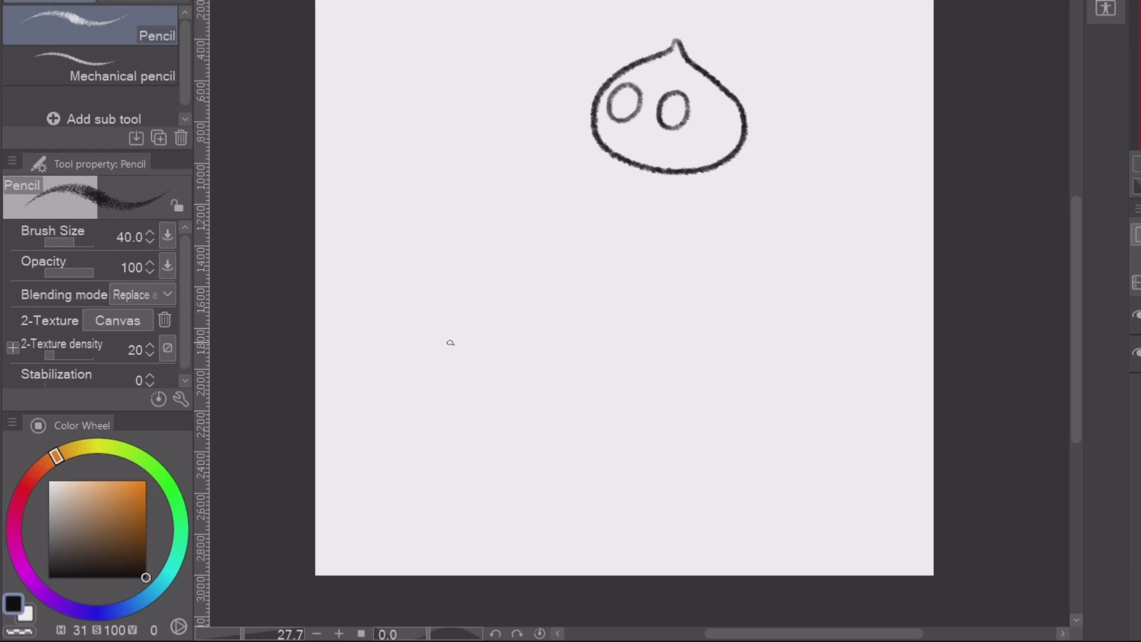
pyautogui.moveTo(452, 223); pyautogui.dragTo(428, 283)
pyautogui.moveTo(472, 250); pyautogui.dragTo(526, 273)
pyautogui.moveTo(442, 330)
pyautogui.mouseDown()
pyautogui.moveTo(481, 325)
pyautogui.moveTo(532, 355)
pyautogui.mouseUp()
pyautogui.press('m')
pyautogui.moveTo(420, 159); pyautogui.dragTo(437, 181)
pyautogui.press('Delete')
pyautogui.press('Delete')
# Try reworking the slime's two oval eyes with Pencil strokes
pyautogui.press('p')
pyautogui.moveTo(626, 95)
pyautogui.mouseDown()
pyautogui.moveTo(622, 112)
pyautogui.moveTo(672, 119)
pyautogui.mouseUp()
pyautogui.scroll(3, 653, 98)
pyautogui.press('p')
pyautogui.press(']')
pyautogui.press(']')
pyautogui.moveTo(615, 93); pyautogui.dragTo(680, 110)
pyautogui.press('p')
pyautogui.hotkey('ctrl', '-')
pyautogui.hotkey('ctrl', '-')
pyautogui.moveTo(612, 193); pyautogui.dragTo(624, 229)
pyautogui.moveTo(672, 199); pyautogui.dragTo(686, 238)
# Erase both of the slime's eyes inside the body outline
pyautogui.press('e')
pyautogui.moveTo(626, 192); pyautogui.dragTo(627, 224)
pyautogui.moveTo(682, 199); pyautogui.dragTo(692, 248)
pyautogui.moveTo(635, 183); pyautogui.dragTo(637, 233)
pyautogui.moveTo(595, 193)
pyautogui.mouseDown()
pyautogui.moveTo(612, 233)
pyautogui.moveTo(638, 217)
pyautogui.moveTo(656, 241)
pyautogui.mouseUp()
pyautogui.moveTo(690, 195)
pyautogui.mouseDown()
pyautogui.moveTo(692, 242)
pyautogui.moveTo(684, 201)
pyautogui.mouseUp()
# Draw two tall, solid dark oval eyes on the slime and cut a small highlight notch into each
pyautogui.press('p')
pyautogui.moveTo(613, 186); pyautogui.dragTo(621, 233)
pyautogui.moveTo(657, 194)
pyautogui.mouseDown()
pyautogui.moveTo(676, 205)
pyautogui.moveTo(666, 240)
pyautogui.mouseUp()
pyautogui.press('e')
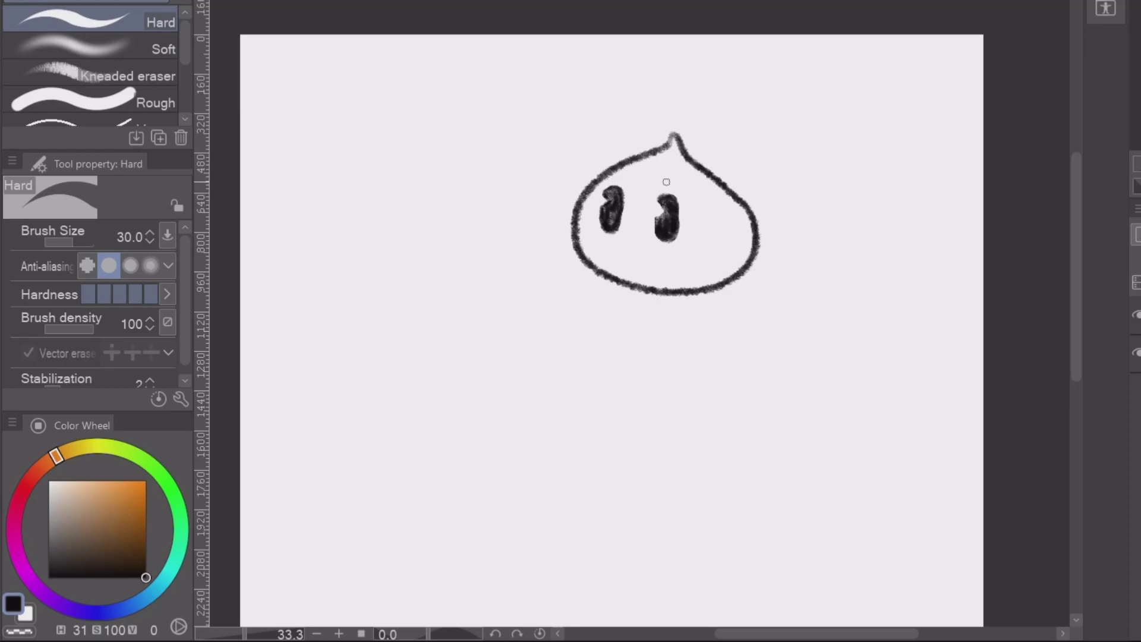
# Refine the slime's eyes with the Pencil and Eraser and add a short pencil stroke to its face
pyautogui.press('p')
pyautogui.scroll(1, 678, 246)
pyautogui.press('e')
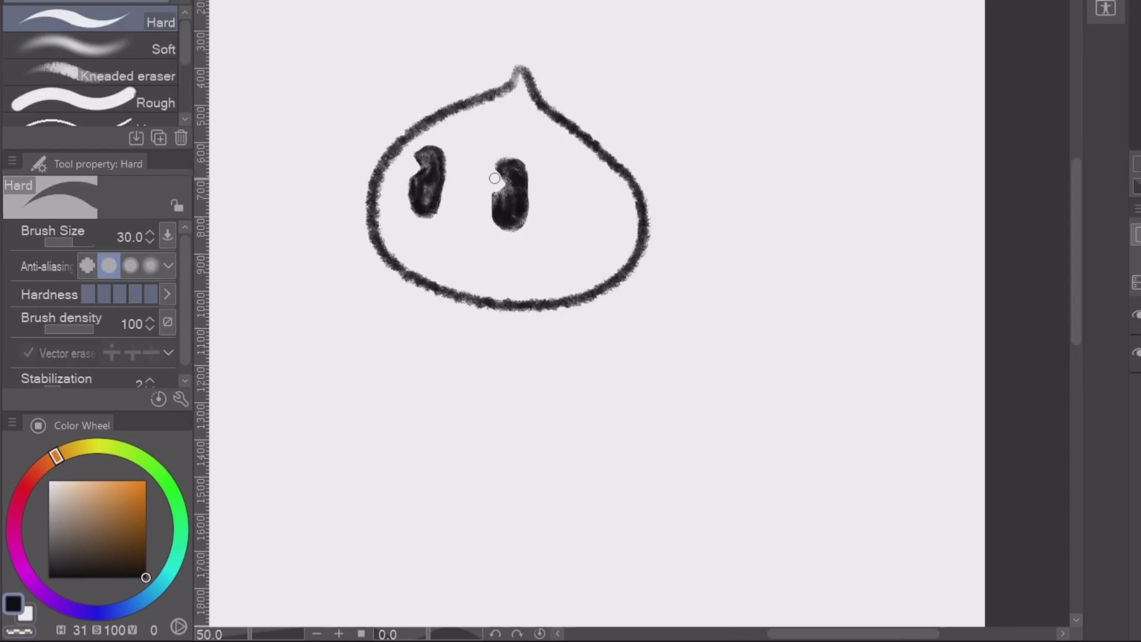
pyautogui.scroll(-1, 644, 316)
pyautogui.press('p')
pyautogui.moveTo(512, 241)
pyautogui.mouseDown()
pyautogui.moveTo(533, 262)
pyautogui.moveTo(507, 258)
pyautogui.moveTo(543, 266)
pyautogui.mouseUp()
pyautogui.press('e')
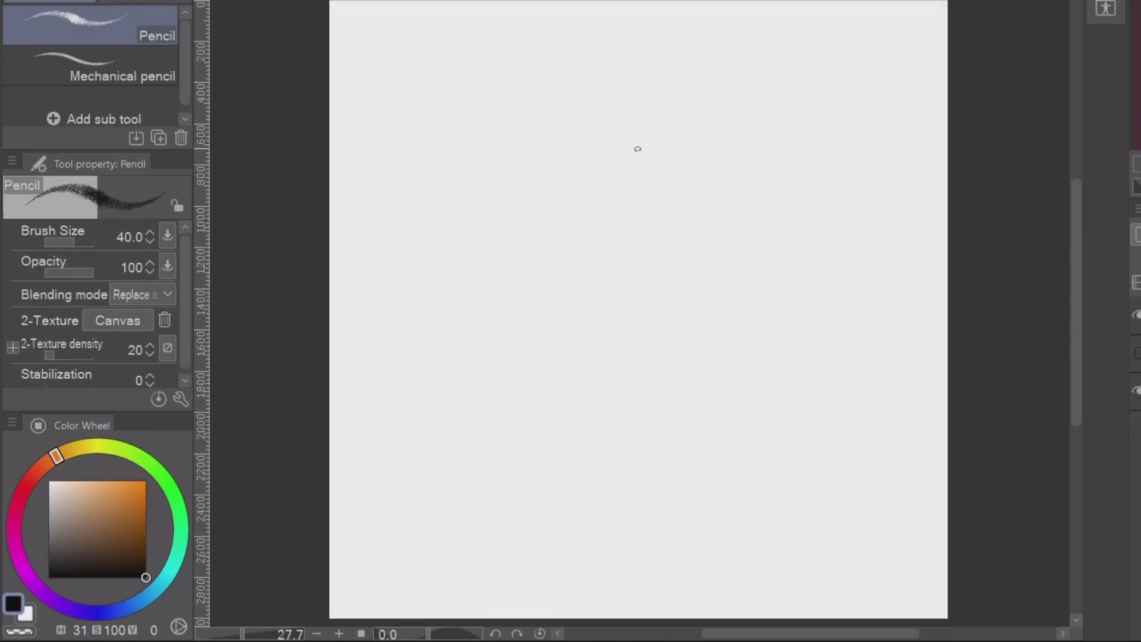
# Sketch a large rounded head outline with a protruding left cheek on the blank canvas
pyautogui.moveTo(537, 183)
pyautogui.mouseDown()
pyautogui.moveTo(538, 157)
pyautogui.moveTo(573, 109)
pyautogui.moveTo(543, 166)
pyautogui.moveTo(662, 105)
pyautogui.moveTo(719, 131)
pyautogui.mouseUp()
pyautogui.hotkey('ctrl', 'z')
pyautogui.hotkey('ctrl', 'z')
pyautogui.moveTo(544, 178)
pyautogui.mouseDown()
pyautogui.moveTo(538, 214)
pyautogui.moveTo(601, 294)
pyautogui.mouseUp()
pyautogui.hotkey('ctrl', 'z')
pyautogui.moveTo(541, 211)
pyautogui.mouseDown()
pyautogui.moveTo(550, 280)
pyautogui.moveTo(690, 304)
pyautogui.mouseUp()
pyautogui.moveTo(745, 235); pyautogui.dragTo(690, 304)
pyautogui.moveTo(719, 132); pyautogui.dragTo(744, 224)
pyautogui.press('e')
pyautogui.moveTo(518, 226); pyautogui.dragTo(526, 270)
# Draw a small rounded open mouth near the chin and redraw the left cheek with a sharper angle
pyautogui.press('p')
pyautogui.moveTo(610, 261)
pyautogui.mouseDown()
pyautogui.moveTo(671, 292)
pyautogui.moveTo(644, 297)
pyautogui.moveTo(624, 251)
pyautogui.mouseUp()
pyautogui.hotkey('ctrl', 'z')
pyautogui.hotkey('ctrl', 'z')
pyautogui.hotkey('ctrl', 'z')
pyautogui.press('m')
pyautogui.hotkey('ctrl', 'd')
pyautogui.press('p')
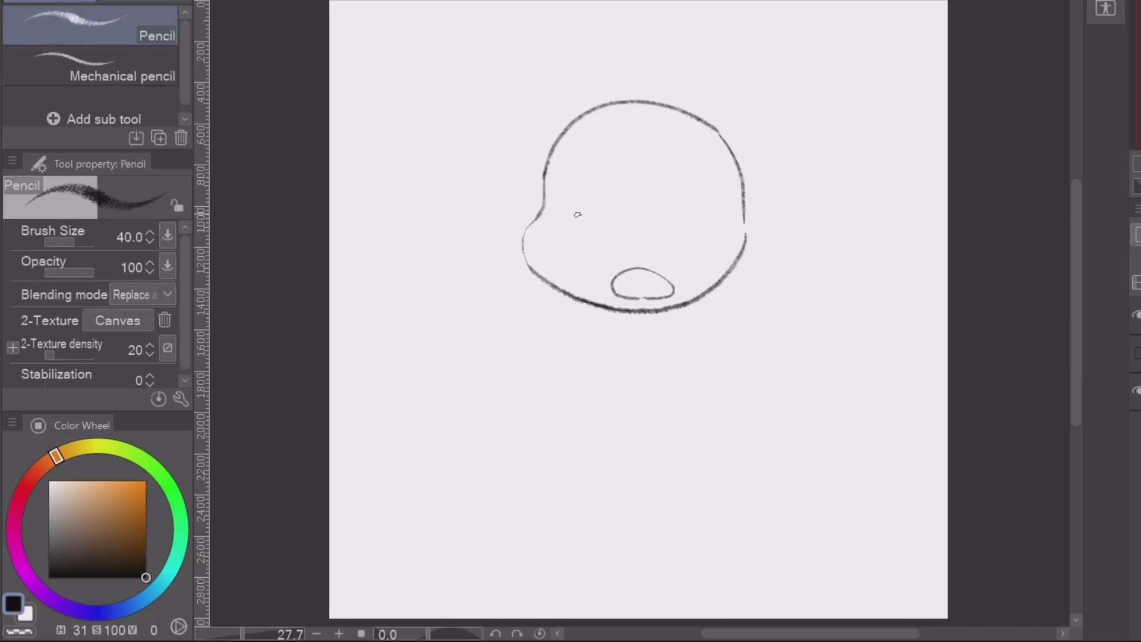
pyautogui.press('e')
pyautogui.press('p')
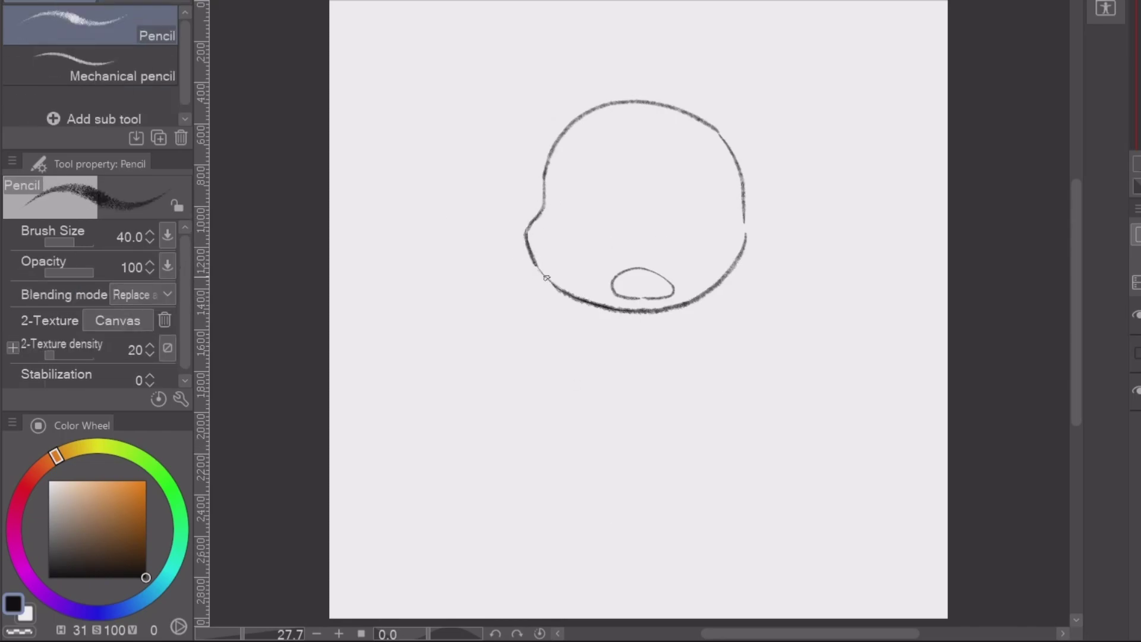
# Draw a long ear sweeping out from the left side of the head, ending in a notched, two-pointed tip
pyautogui.moveTo(470, 229); pyautogui.dragTo(543, 172)
pyautogui.moveTo(382, 187); pyautogui.dragTo(591, 151)
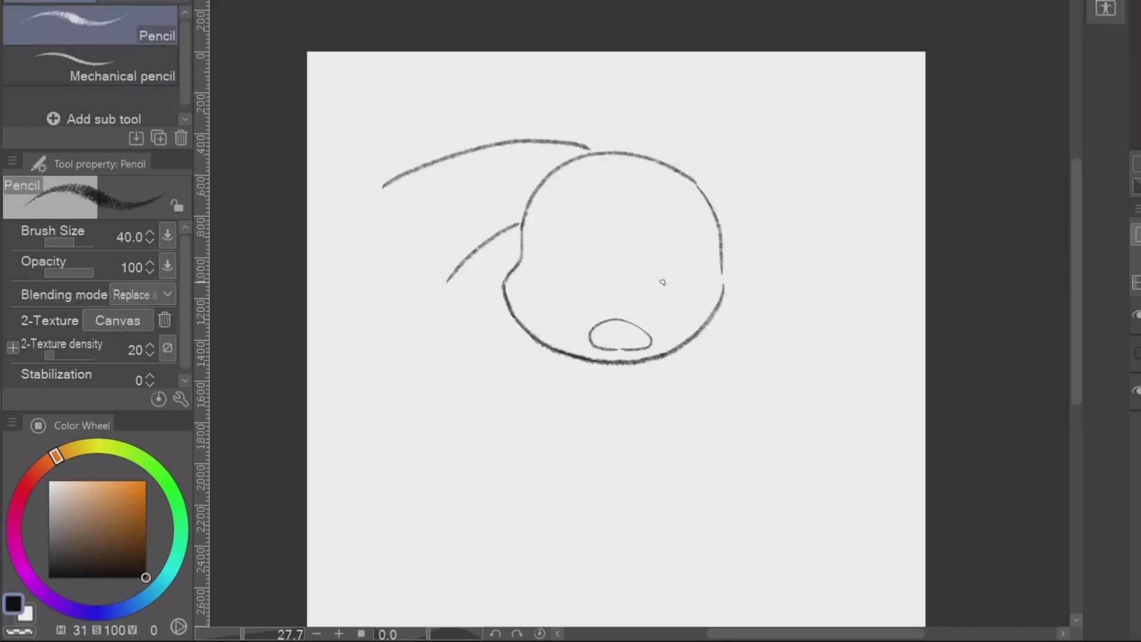
pyautogui.moveTo(382, 190)
pyautogui.mouseDown()
pyautogui.moveTo(447, 281)
pyautogui.moveTo(439, 212)
pyautogui.mouseUp()
pyautogui.hotkey('ctrl', 'z')
pyautogui.moveTo(439, 213); pyautogui.dragTo(448, 281)
# Draw two curved, pointed tufts where the left ear meets the top of the head and clean up their base
pyautogui.moveTo(595, 152)
pyautogui.mouseDown()
pyautogui.moveTo(620, 103)
pyautogui.moveTo(568, 132)
pyautogui.mouseUp()
pyautogui.moveTo(557, 95); pyautogui.dragTo(571, 142)
pyautogui.press('e')
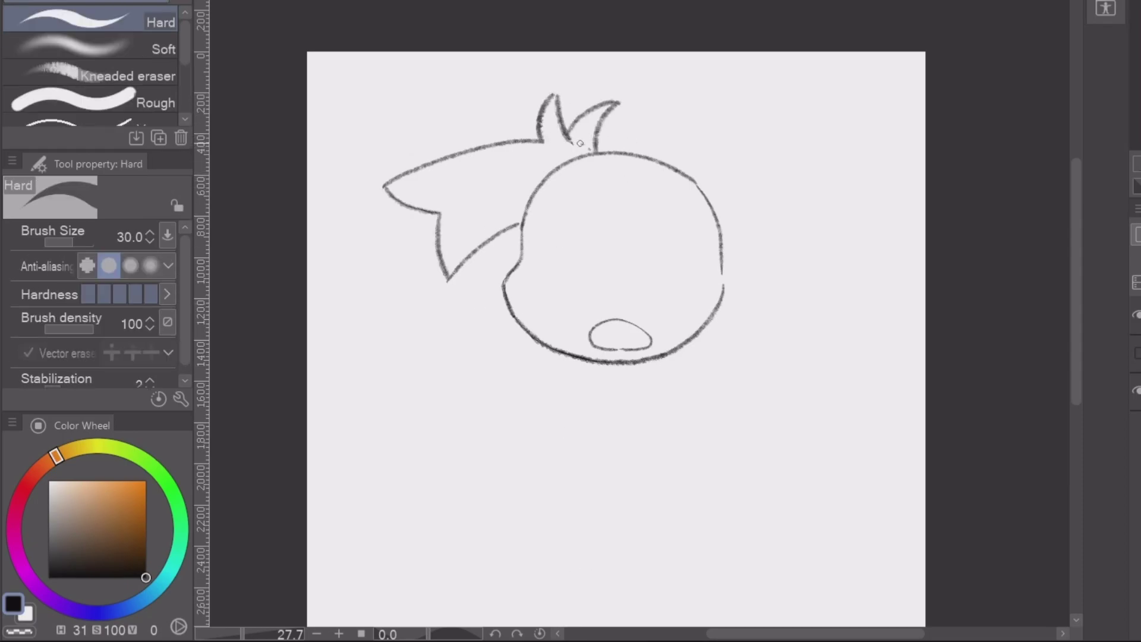
pyautogui.press('p')
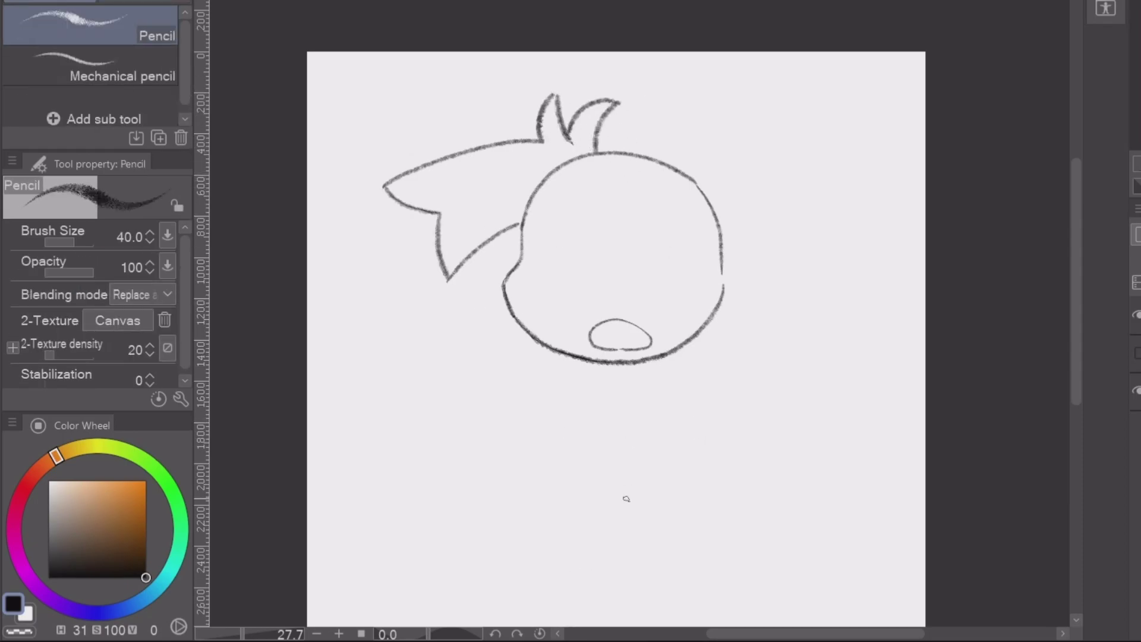
# Lasso the tufts and the left ear's upper edge and nudge them slightly downward
pyautogui.press('m')
pyautogui.moveTo(628, 140); pyautogui.dragTo(649, 121)
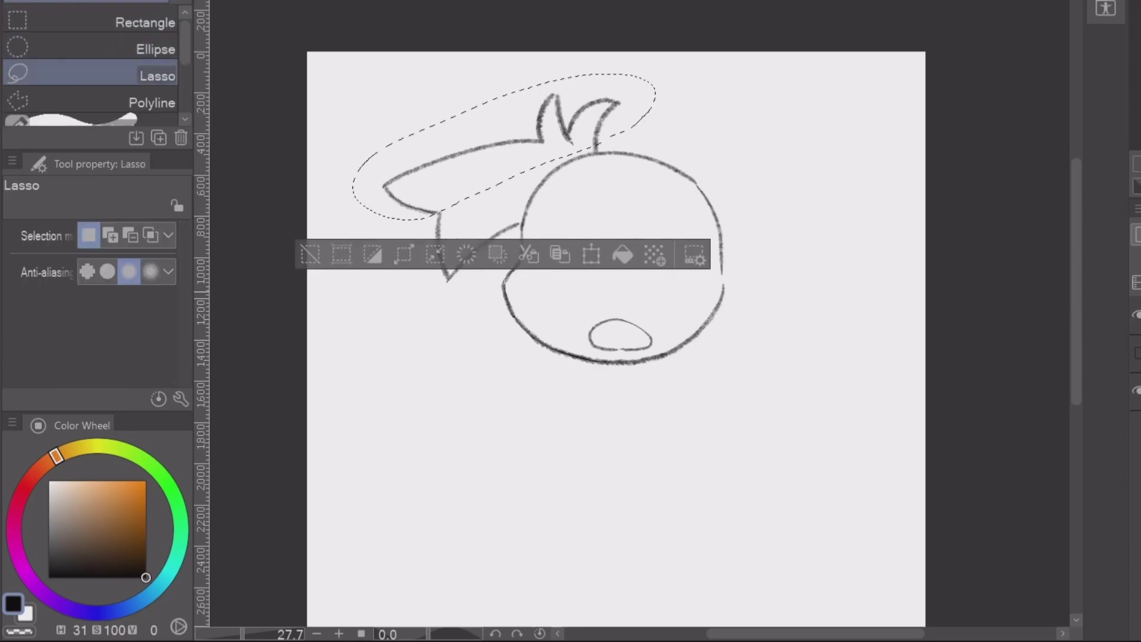
pyautogui.press('k')
pyautogui.moveTo(505, 155); pyautogui.dragTo(507, 162)
pyautogui.hotkey('ctrl', 'd')
# Draw a large drooping ear on the right side of the head with a notched, two-pointed tip
pyautogui.press('e')
pyautogui.press('p')
pyautogui.moveTo(721, 164)
pyautogui.mouseDown()
pyautogui.moveTo(644, 153)
pyautogui.moveTo(606, 211)
pyautogui.moveTo(739, 359)
pyautogui.mouseUp()
pyautogui.hotkey('ctrl', 'z')
pyautogui.moveTo(606, 211)
pyautogui.mouseDown()
pyautogui.moveTo(719, 390)
pyautogui.moveTo(773, 316)
pyautogui.mouseUp()
pyautogui.moveTo(660, 153)
pyautogui.mouseDown()
pyautogui.moveTo(773, 216)
pyautogui.moveTo(829, 342)
pyautogui.mouseUp()
pyautogui.press('e')
pyautogui.moveTo(825, 297)
pyautogui.mouseDown()
pyautogui.moveTo(826, 343)
pyautogui.moveTo(837, 338)
pyautogui.mouseUp()
pyautogui.press('p')
# Add two curved tufts above the right ear and clean up the lines joining the ear to the head
pyautogui.press('e')
pyautogui.moveTo(621, 175); pyautogui.dragTo(637, 222)
pyautogui.press('p')
pyautogui.press('e')
pyautogui.moveTo(659, 152); pyautogui.dragTo(676, 153)
pyautogui.press('p')
pyautogui.moveTo(605, 156)
pyautogui.mouseDown()
pyautogui.moveTo(641, 102)
pyautogui.moveTo(637, 149)
pyautogui.moveTo(693, 119)
pyautogui.moveTo(669, 154)
pyautogui.mouseUp()
pyautogui.press('e')
pyautogui.moveTo(683, 114)
pyautogui.mouseDown()
pyautogui.moveTo(645, 132)
pyautogui.moveTo(701, 122)
pyautogui.moveTo(645, 145)
pyautogui.moveTo(669, 154)
pyautogui.moveTo(684, 119)
pyautogui.mouseUp()
pyautogui.press('p')
pyautogui.press('e')
pyautogui.press('p')
pyautogui.moveTo(683, 119)
pyautogui.mouseDown()
pyautogui.moveTo(702, 138)
pyautogui.moveTo(669, 154)
pyautogui.moveTo(687, 149)
pyautogui.mouseUp()
pyautogui.press('e')
pyautogui.press('p')
pyautogui.press('e')
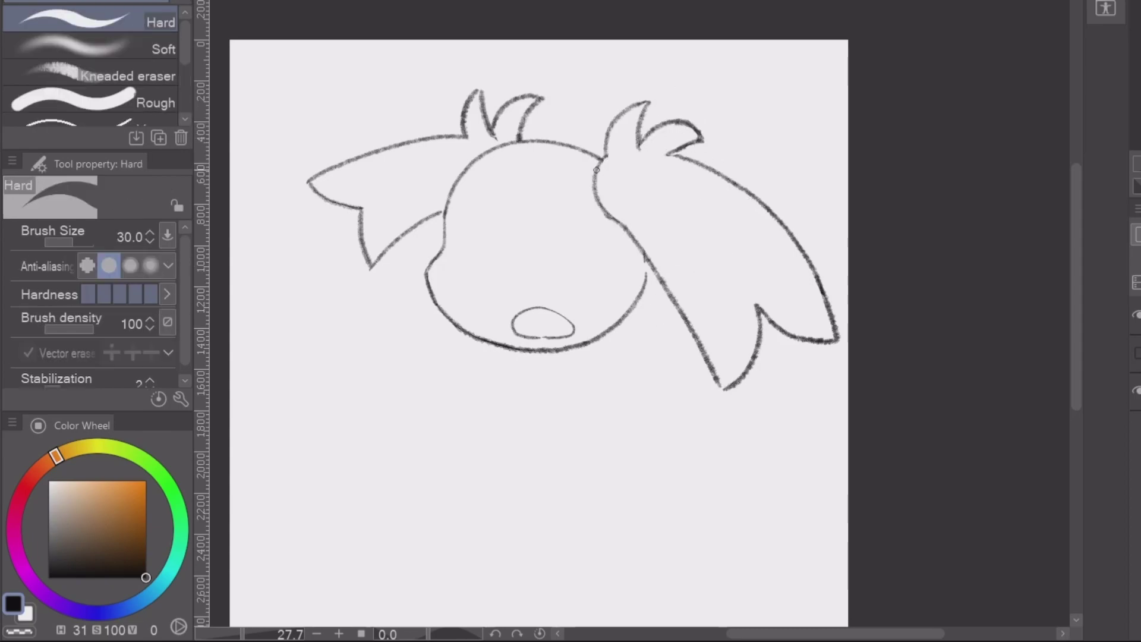
pyautogui.press('p')
pyautogui.moveTo(476, 219); pyautogui.dragTo(474, 220)
pyautogui.moveTo(551, 218); pyautogui.dragTo(549, 219)
pyautogui.click(539, 204)
pyautogui.click(485, 207)
pyautogui.click(532, 191)
pyautogui.click(556, 256)
pyautogui.click(468, 259)
pyautogui.moveTo(493, 153); pyautogui.dragTo(443, 309)
pyautogui.moveTo(535, 144)
pyautogui.mouseDown()
pyautogui.moveTo(568, 193)
pyautogui.moveTo(599, 341)
pyautogui.mouseUp()
pyautogui.hotkey('ctrl', 'z')
pyautogui.hotkey('ctrl', 'z')
pyautogui.hotkey('ctrl', 'z')
pyautogui.hotkey('ctrl', 'z')
pyautogui.hotkey('ctrl', 'z')
pyautogui.hotkey('ctrl', 'z')
pyautogui.hotkey('ctrl', 'z')
pyautogui.hotkey('ctrl', 'z')
pyautogui.hotkey('ctrl', 'z')
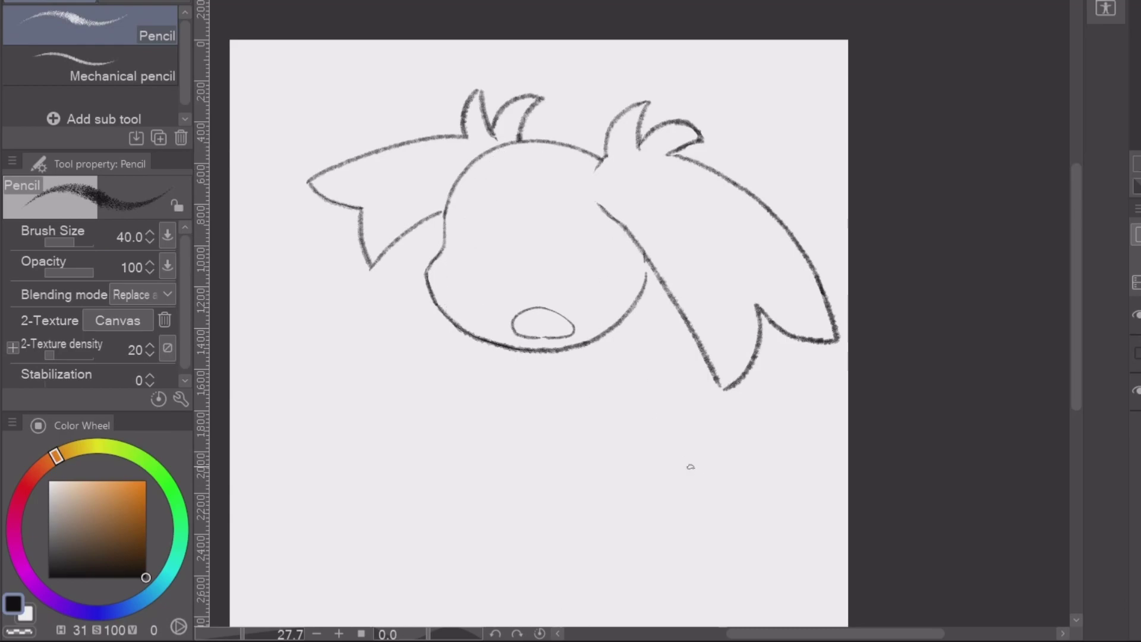
# Draw the left eye as a narrow dark oval with a thick upper lash and an erased highlight notch
pyautogui.moveTo(687, 464); pyautogui.dragTo(712, 432)
pyautogui.moveTo(579, 192); pyautogui.dragTo(543, 159)
pyautogui.moveTo(586, 95)
pyautogui.mouseDown()
pyautogui.moveTo(625, 80)
pyautogui.moveTo(598, 90)
pyautogui.moveTo(618, 47)
pyautogui.mouseUp()
pyautogui.press('e')
pyautogui.press('p')
pyautogui.press('e')
pyautogui.moveTo(443, 71)
pyautogui.mouseDown()
pyautogui.moveTo(466, 26)
pyautogui.moveTo(453, 72)
pyautogui.mouseUp()
pyautogui.press('p')
pyautogui.moveTo(452, 140)
pyautogui.mouseDown()
pyautogui.moveTo(458, 197)
pyautogui.moveTo(470, 142)
pyautogui.moveTo(455, 196)
pyautogui.moveTo(467, 149)
pyautogui.moveTo(461, 178)
pyautogui.mouseUp()
pyautogui.scroll(3, 560, 145)
pyautogui.press('e')
pyautogui.moveTo(363, 128); pyautogui.dragTo(377, 161)
pyautogui.press('p')
pyautogui.scroll(-2, 541, 179)
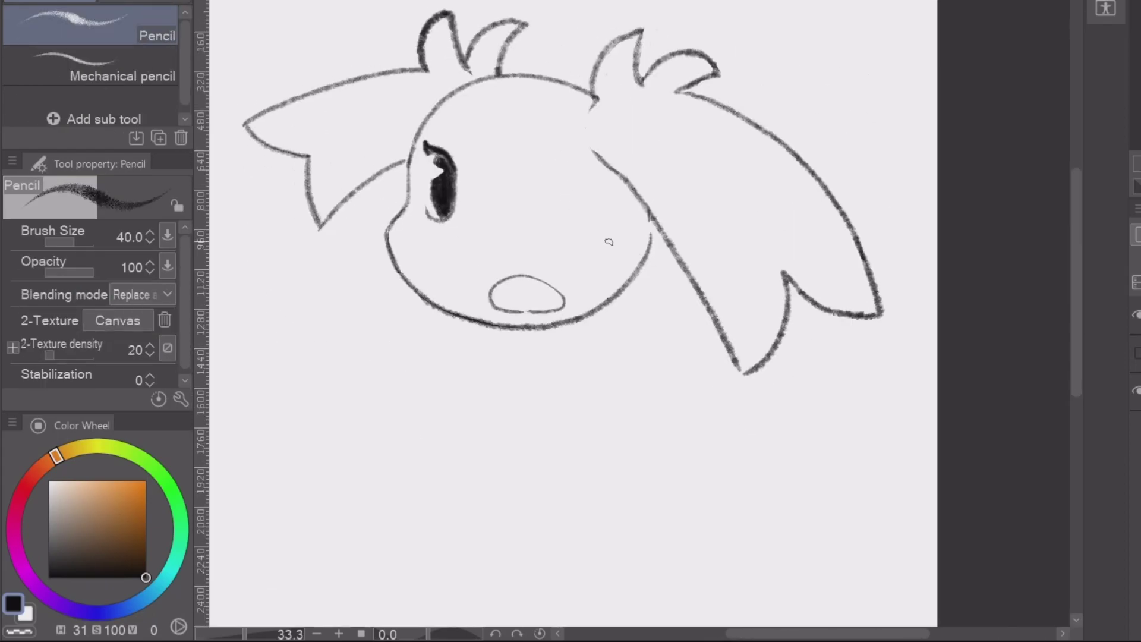
# Lasso the large right ear with its tufts, then move and rotate it inward toward the head
pyautogui.press('w')
pyautogui.press('m')
pyautogui.scroll(-1, 599, 226)
pyautogui.moveTo(522, 272)
pyautogui.mouseDown()
pyautogui.moveTo(583, 288)
pyautogui.moveTo(514, 279)
pyautogui.mouseUp()
pyautogui.press('k')
pyautogui.hotkey('ctrl', 'd')
pyautogui.press('m')
pyautogui.moveTo(624, 74); pyautogui.dragTo(595, 173)
pyautogui.hotkey('ctrl', 't')
pyautogui.moveTo(868, 357)
pyautogui.mouseDown()
pyautogui.moveTo(850, 416)
pyautogui.moveTo(859, 423)
pyautogui.mouseUp()
pyautogui.press('Return')
pyautogui.hotkey('ctrl', 'd')
# Erase and redraw the lines where the right ear meets the head to tidy the join
pyautogui.press('e')
pyautogui.moveTo(612, 187); pyautogui.dragTo(594, 208)
pyautogui.press('p')
pyautogui.press('e')
pyautogui.moveTo(603, 154)
pyautogui.mouseDown()
pyautogui.moveTo(631, 232)
pyautogui.moveTo(607, 167)
pyautogui.mouseUp()
pyautogui.press('p')
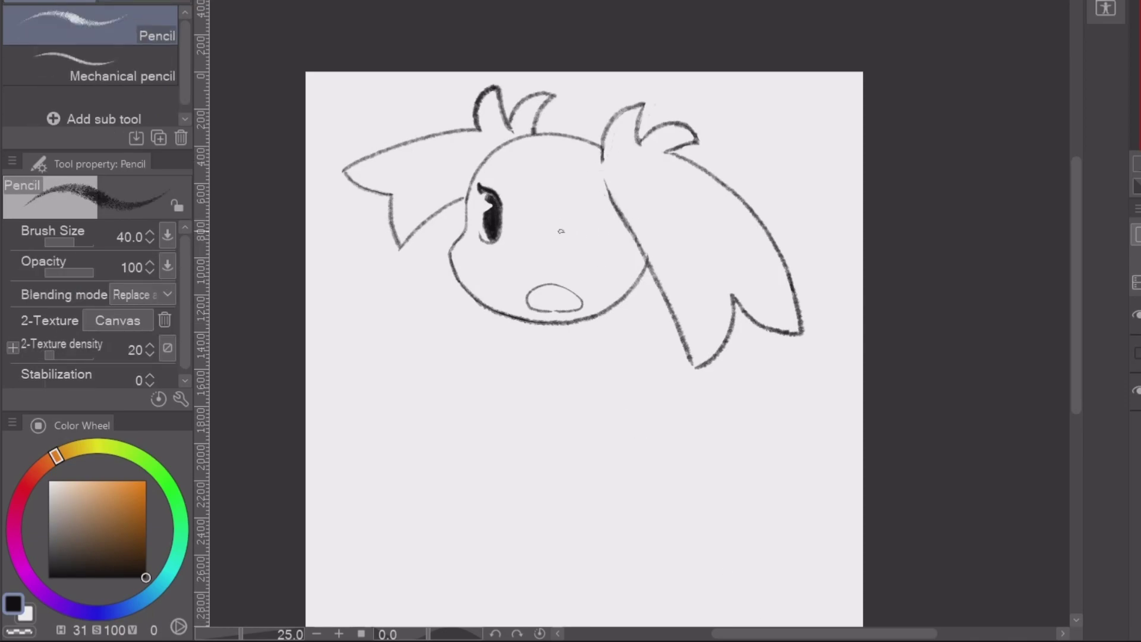
# Lasso the left eye and transform it to be slightly smaller and lower on the face
pyautogui.press('m')
pyautogui.hotkey('ctrl', 't')
pyautogui.moveTo(470, 178); pyautogui.dragTo(491, 224)
pyautogui.press('Return')
pyautogui.hotkey('ctrl', 'd')
pyautogui.press('p')
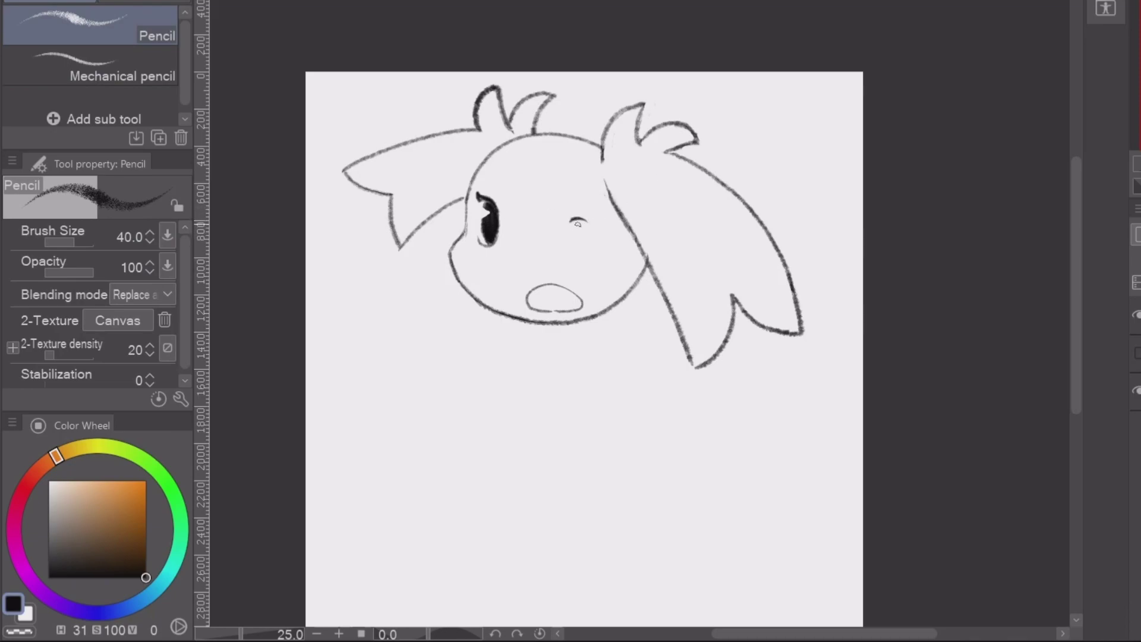
# Draw the right eye as a dark oval under a thick winged lash and erase a small highlight notch
pyautogui.press('e')
pyautogui.moveTo(567, 224)
pyautogui.mouseDown()
pyautogui.moveTo(605, 229)
pyautogui.moveTo(589, 267)
pyautogui.moveTo(602, 244)
pyautogui.mouseUp()
pyautogui.press('p')
pyautogui.press('e')
pyautogui.press('p')
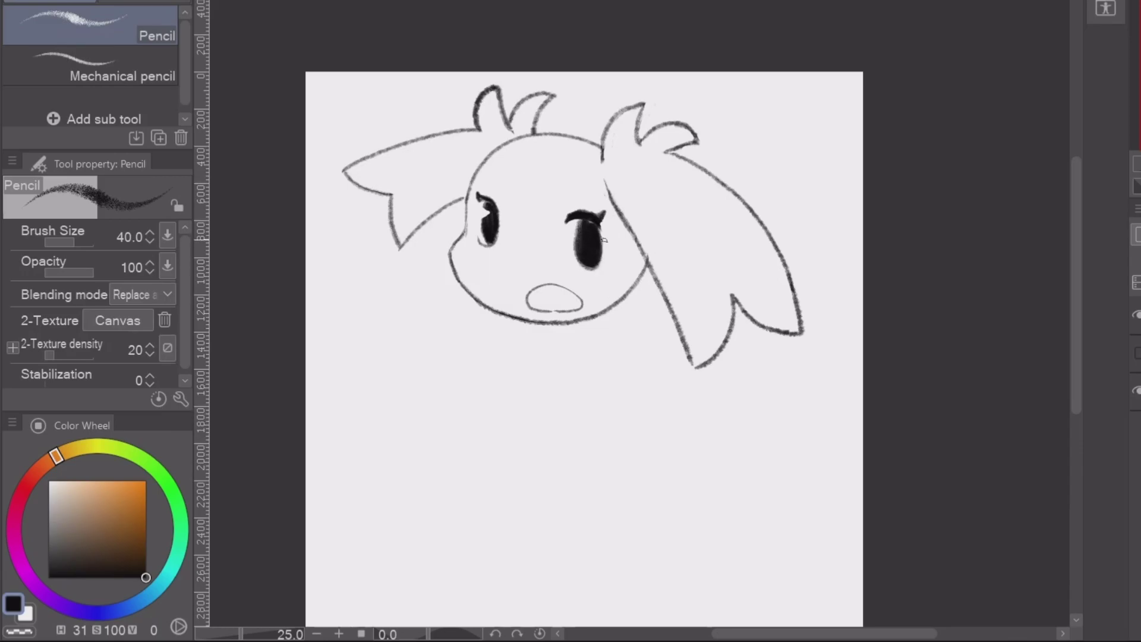
pyautogui.press('e')
pyautogui.hotkey('ctrl', '+')
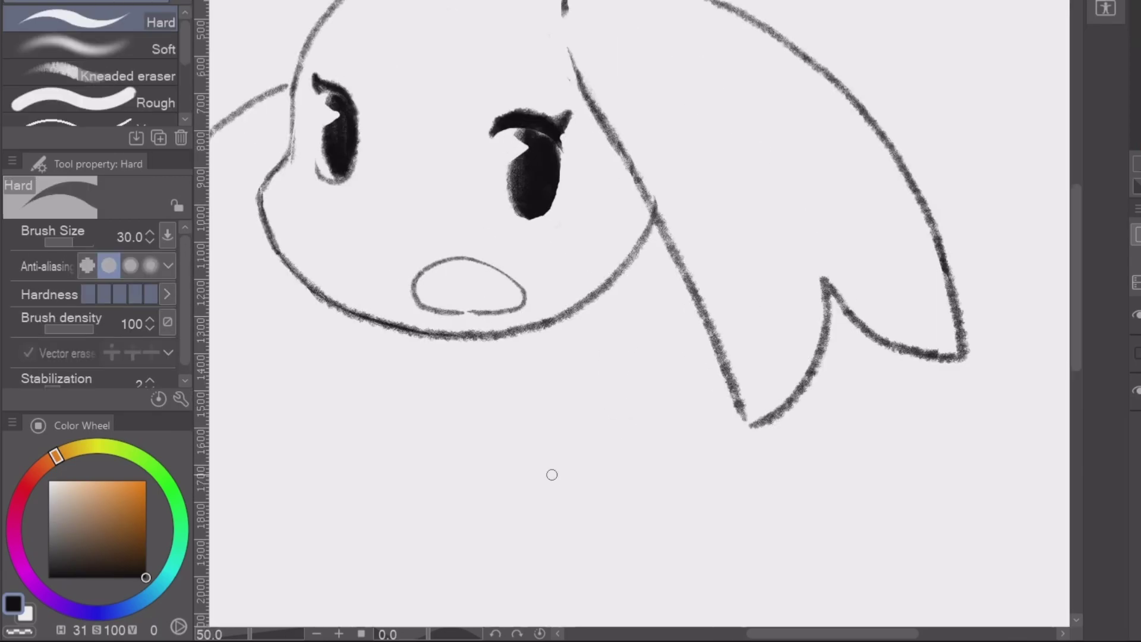
# Touch up the right eye's highlight notch and sketch a small hatched, leaf-shaped eyebrow above that eye
pyautogui.moveTo(514, 151); pyautogui.dragTo(529, 162)
pyautogui.hotkey('ctrl', '-')
pyautogui.press('p')
pyautogui.press('e')
pyautogui.press('p')
pyautogui.press('e')
pyautogui.press('p')
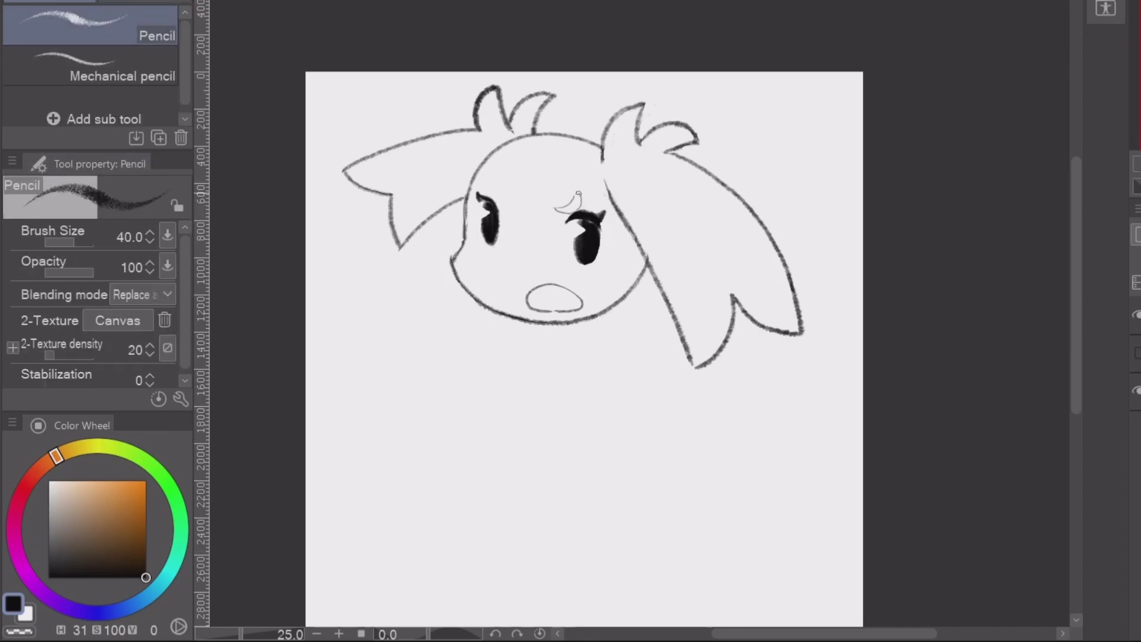
pyautogui.press('e')
pyautogui.press('p')
# Draw three short crease lines beneath the right eye and hatch the left side of the open mouth
pyautogui.moveTo(586, 269); pyautogui.dragTo(559, 245)
pyautogui.moveTo(558, 245); pyautogui.dragTo(544, 263)
pyautogui.moveTo(562, 245); pyautogui.dragTo(557, 268)
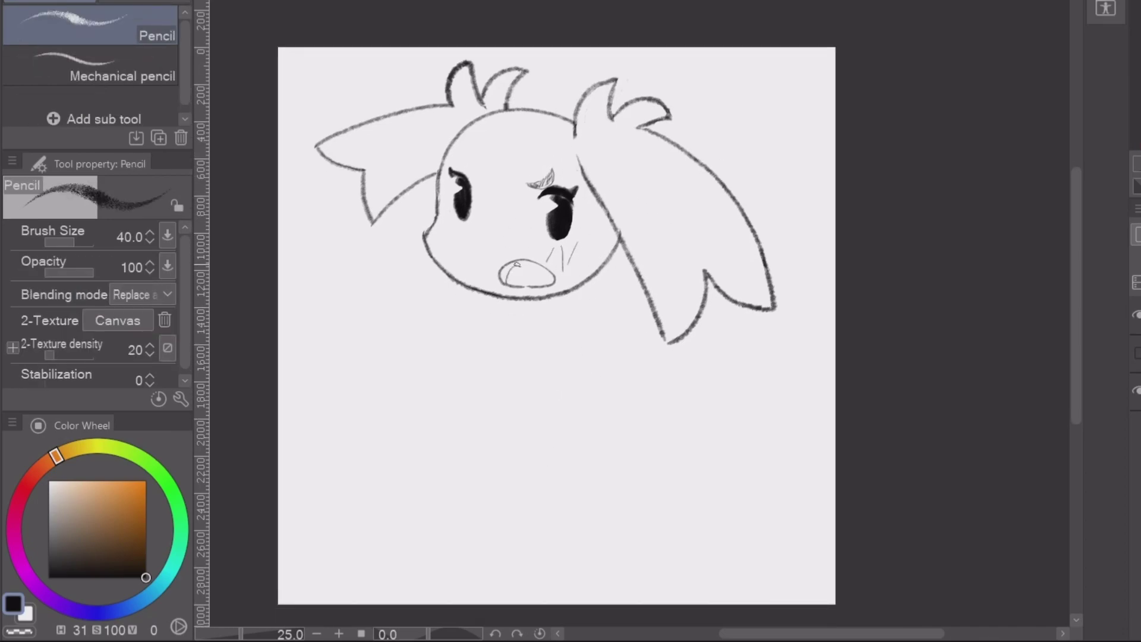
pyautogui.press('e')
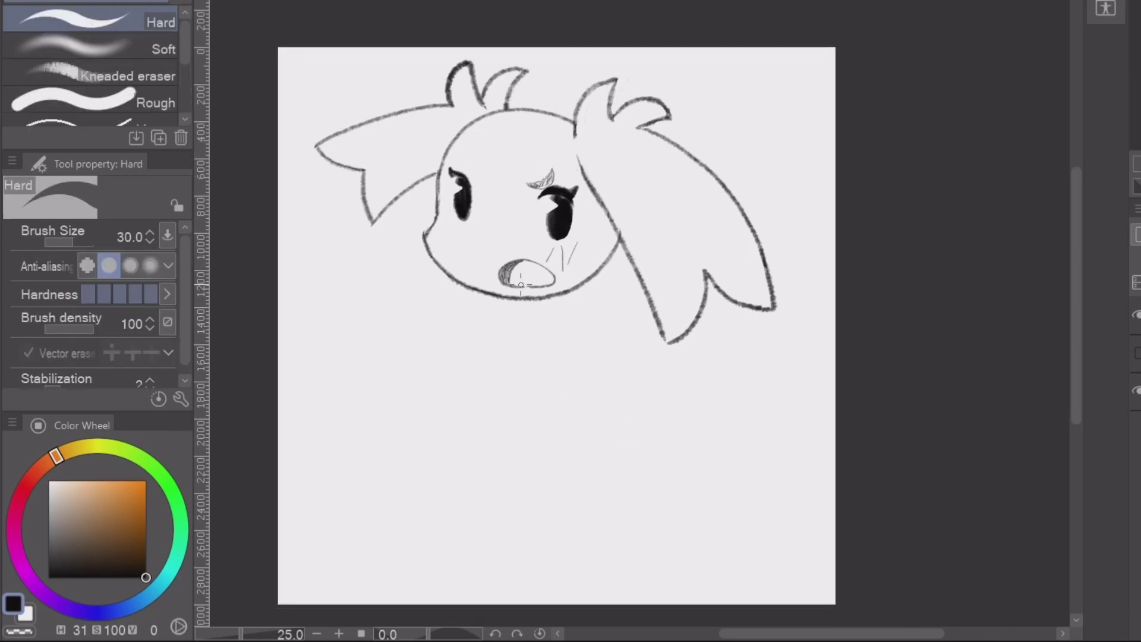
# Sketch a thin four-pointed, cross-shaped mark between the eyes, over the nose area
pyautogui.press('p')
pyautogui.scroll(2, 547, 470)
pyautogui.moveTo(539, 146)
pyautogui.mouseDown()
pyautogui.moveTo(587, 231)
pyautogui.moveTo(542, 147)
pyautogui.mouseUp()
pyautogui.moveTo(495, 258)
pyautogui.mouseDown()
pyautogui.moveTo(461, 328)
pyautogui.moveTo(487, 261)
pyautogui.mouseUp()
pyautogui.press('e')
pyautogui.press('p')
pyautogui.press('e')
pyautogui.press('p')
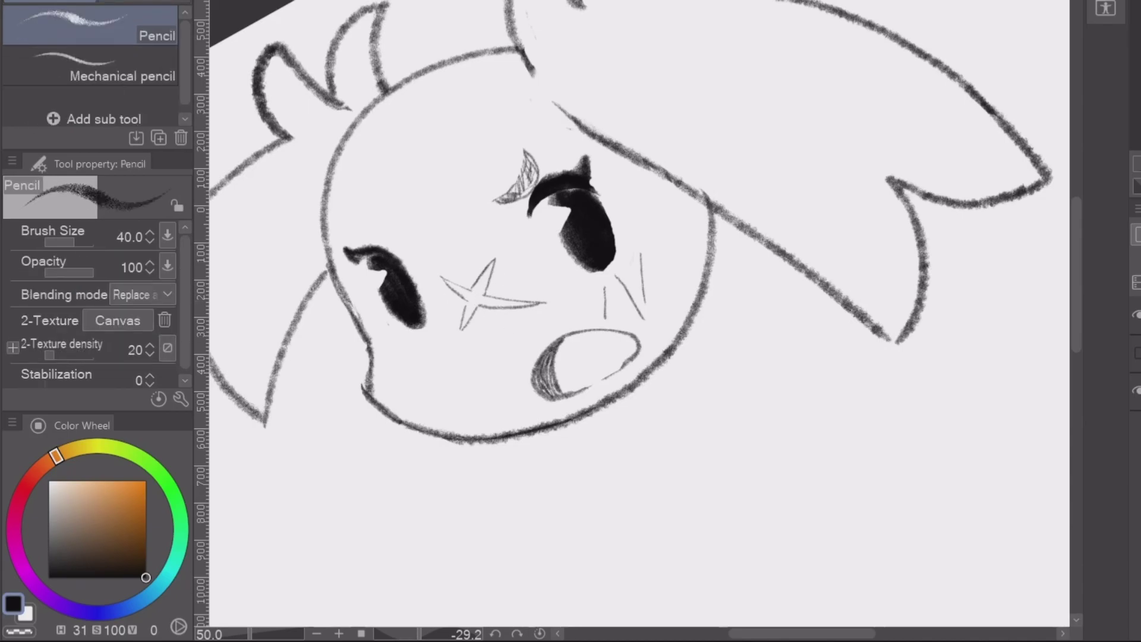
pyautogui.hotkey('ctrl', '@')
pyautogui.scroll(-1, 667, 389)
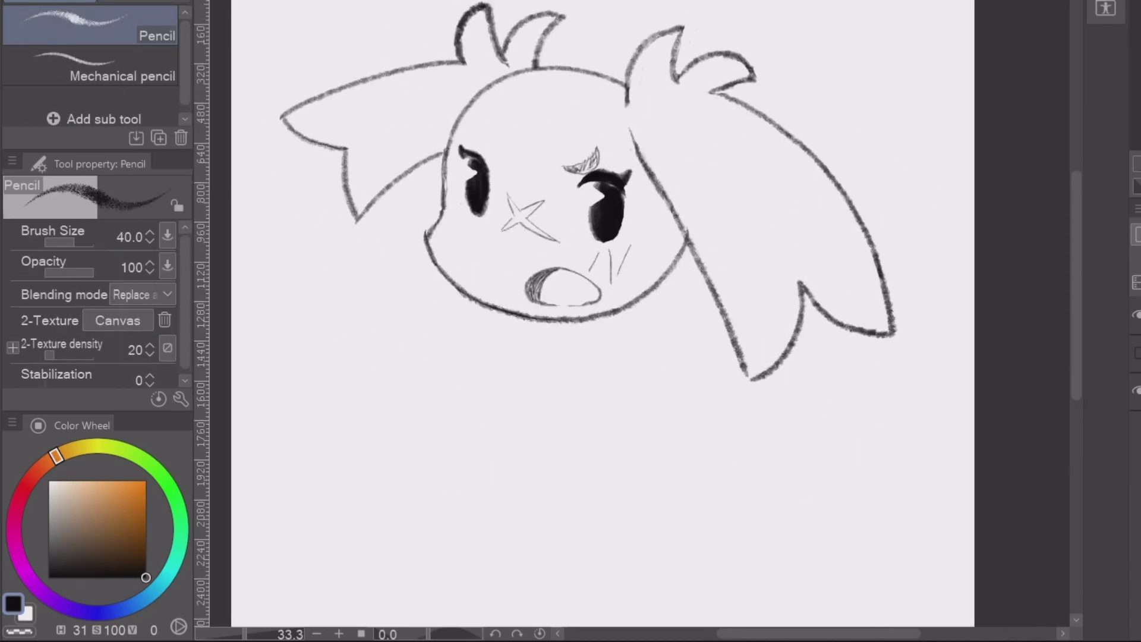
pyautogui.scroll(-1, 667, 388)
# Lighten the outline under the chin with the eraser and draw a ribbed turtleneck collar below the head
pyautogui.press('e')
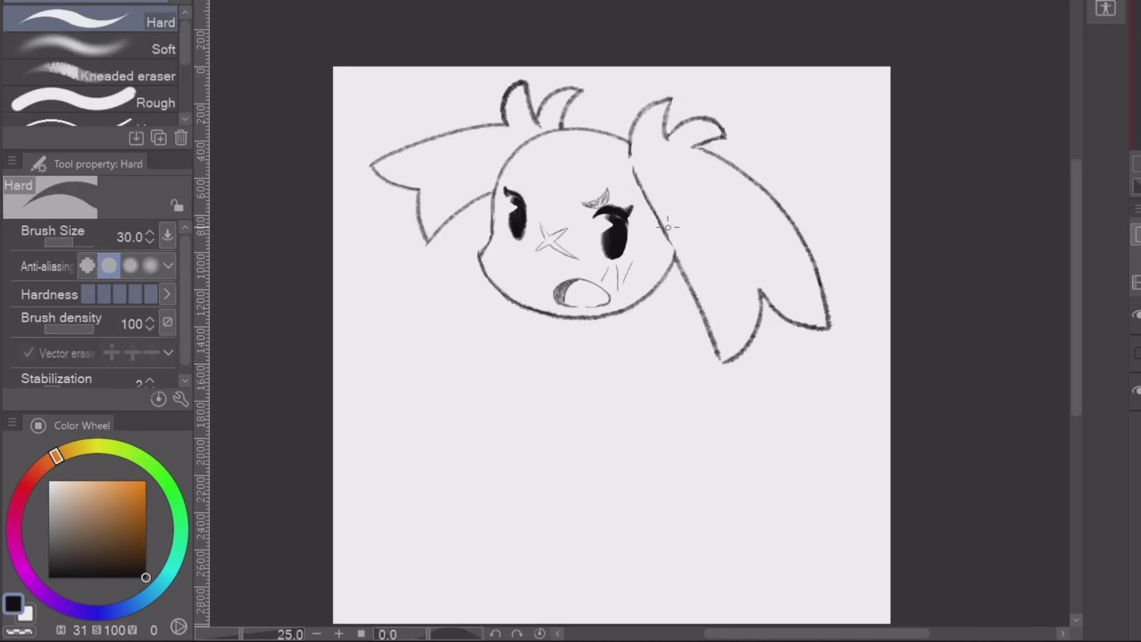
pyautogui.press('p')
pyautogui.moveTo(819, 392)
pyautogui.mouseDown()
pyautogui.moveTo(843, 395)
pyautogui.moveTo(847, 369)
pyautogui.mouseUp()
pyautogui.press('e')
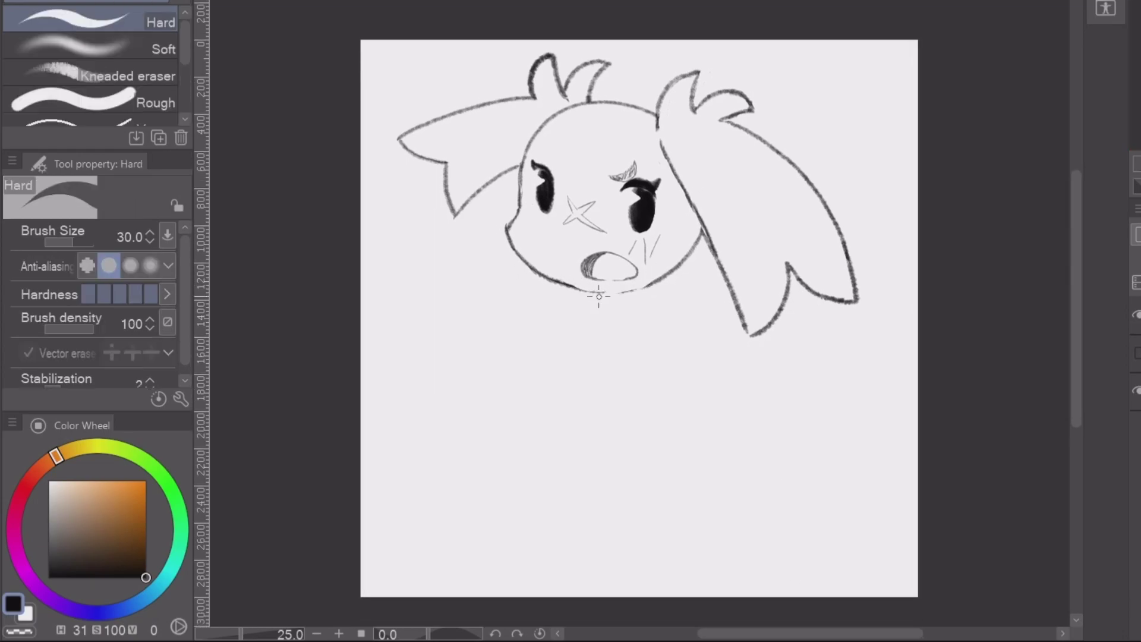
pyautogui.press('p')
pyautogui.moveTo(567, 313); pyautogui.dragTo(636, 324)
pyautogui.moveTo(665, 280)
pyautogui.mouseDown()
pyautogui.moveTo(662, 302)
pyautogui.moveTo(630, 328)
pyautogui.mouseUp()
pyautogui.moveTo(582, 294)
pyautogui.mouseDown()
pyautogui.moveTo(585, 327)
pyautogui.moveTo(610, 329)
pyautogui.mouseUp()
pyautogui.moveTo(639, 294); pyautogui.dragTo(640, 326)
pyautogui.moveTo(639, 325)
pyautogui.mouseDown()
pyautogui.moveTo(640, 270)
pyautogui.moveTo(642, 503)
pyautogui.mouseUp()
# Extend the canvas downward to make room for the character's body
pyautogui.hotkey('ctrl', 'alt', 'c')
pyautogui.scroll(-1, 586, 340)
pyautogui.press('Return')
pyautogui.scroll(1, 592, 595)
pyautogui.scroll(-1, 665, 307)
pyautogui.moveTo(625, 169); pyautogui.dragTo(647, 275)
pyautogui.moveTo(661, 165); pyautogui.dragTo(684, 420)
pyautogui.moveTo(673, 275); pyautogui.dragTo(687, 421)
pyautogui.moveTo(658, 296); pyautogui.dragTo(604, 308)
pyautogui.moveTo(668, 337); pyautogui.dragTo(601, 347)
pyautogui.moveTo(607, 304); pyautogui.dragTo(608, 345)
pyautogui.moveTo(685, 421); pyautogui.dragTo(726, 424)
pyautogui.moveTo(711, 386); pyautogui.dragTo(720, 480)
pyautogui.moveTo(684, 466); pyautogui.dragTo(698, 479)
pyautogui.hotkey('ctrl', 'z')
pyautogui.hotkey('ctrl', 'z')
pyautogui.hotkey('ctrl', 'z')
pyautogui.hotkey('ctrl', 'z')
pyautogui.hotkey('ctrl', 'z')
pyautogui.hotkey('ctrl', 'z')
pyautogui.hotkey('ctrl', 'z')
pyautogui.hotkey('ctrl', 'z')
pyautogui.hotkey('ctrl', 'z')
pyautogui.hotkey('ctrl', 'z')
# Sketch a bell-shaped sweater torso flaring down from the collar to a curved hem
pyautogui.scroll(1, 603, 311)
pyautogui.moveTo(604, 311)
pyautogui.mouseDown()
pyautogui.moveTo(518, 250)
pyautogui.moveTo(497, 409)
pyautogui.mouseUp()
pyautogui.moveTo(597, 230); pyautogui.dragTo(673, 401)
pyautogui.moveTo(587, 232); pyautogui.dragTo(684, 384)
pyautogui.moveTo(491, 338)
pyautogui.mouseDown()
pyautogui.moveTo(503, 439)
pyautogui.moveTo(671, 416)
pyautogui.mouseUp()
pyautogui.moveTo(689, 400); pyautogui.dragTo(665, 421)
pyautogui.moveTo(501, 441); pyautogui.dragTo(692, 417)
pyautogui.moveTo(686, 385); pyautogui.dragTo(693, 423)
pyautogui.moveTo(494, 402); pyautogui.dragTo(502, 434)
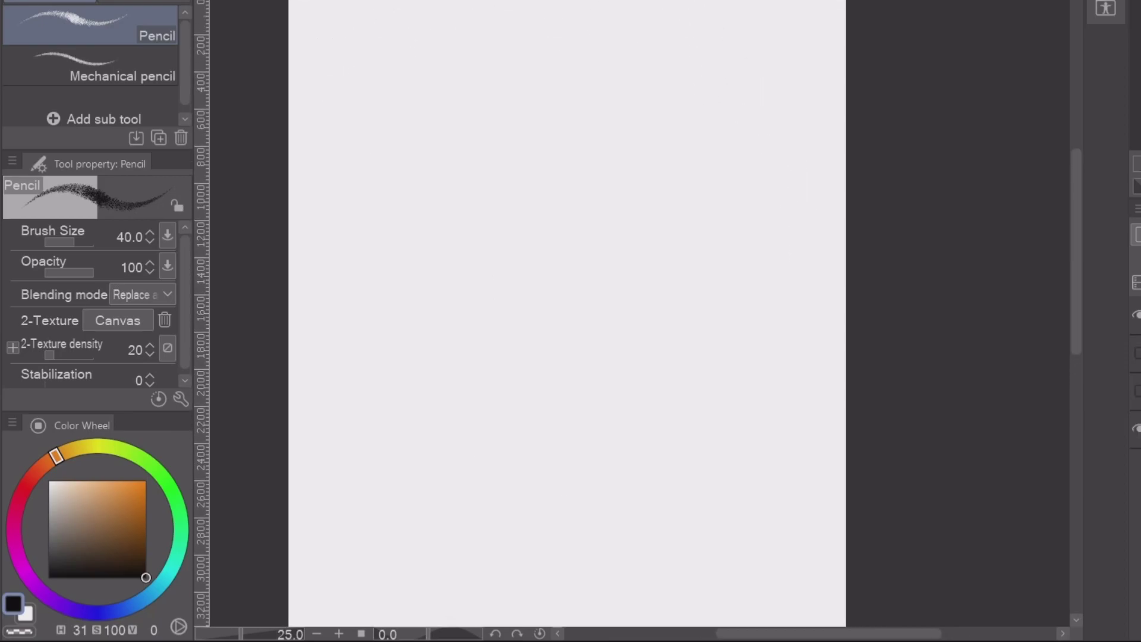
# With the character hidden, draw a circle with a wedge-shaped mouth cut out and a spiky outline around it
pyautogui.moveTo(587, 187); pyautogui.dragTo(590, 187)
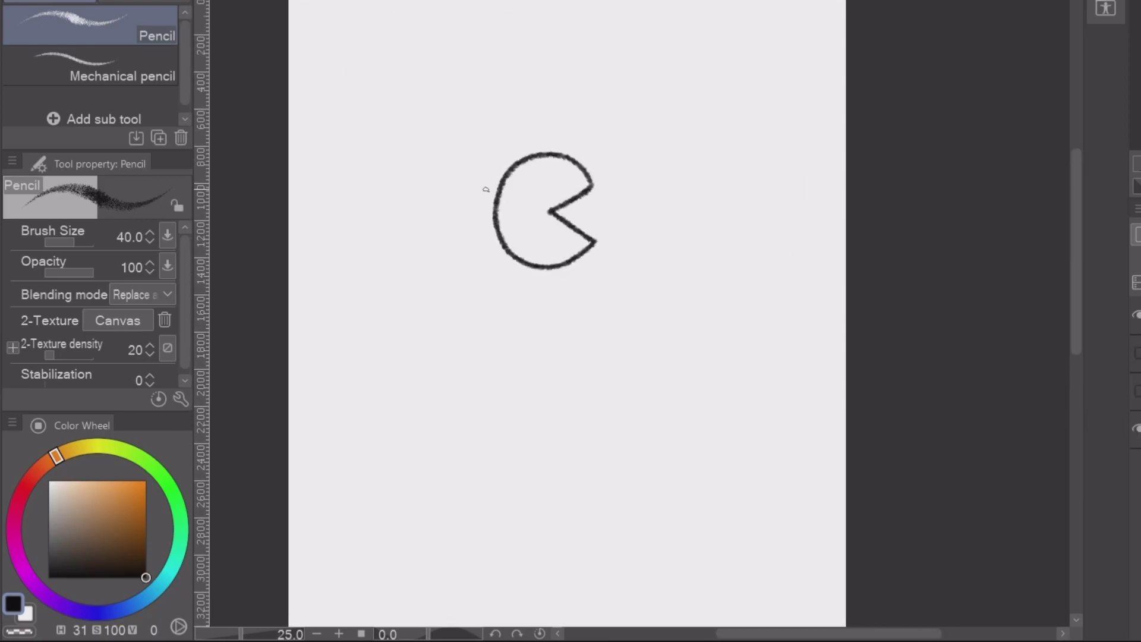
pyautogui.moveTo(514, 152); pyautogui.dragTo(607, 187)
pyautogui.moveTo(487, 202); pyautogui.dragTo(584, 266)
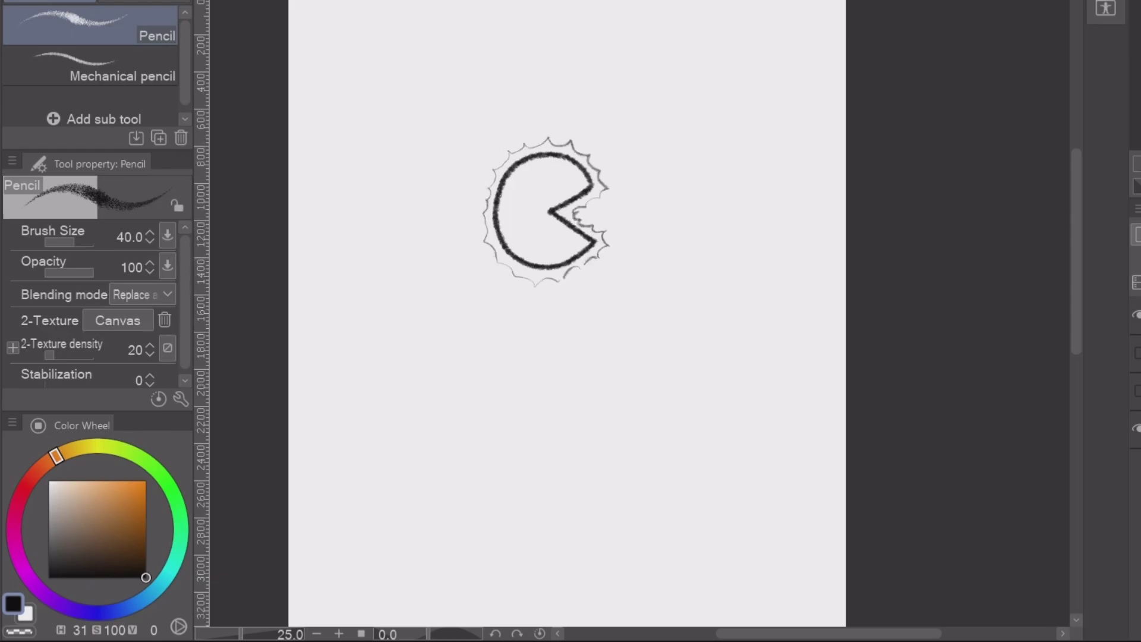
pyautogui.moveTo(502, 149); pyautogui.dragTo(484, 203)
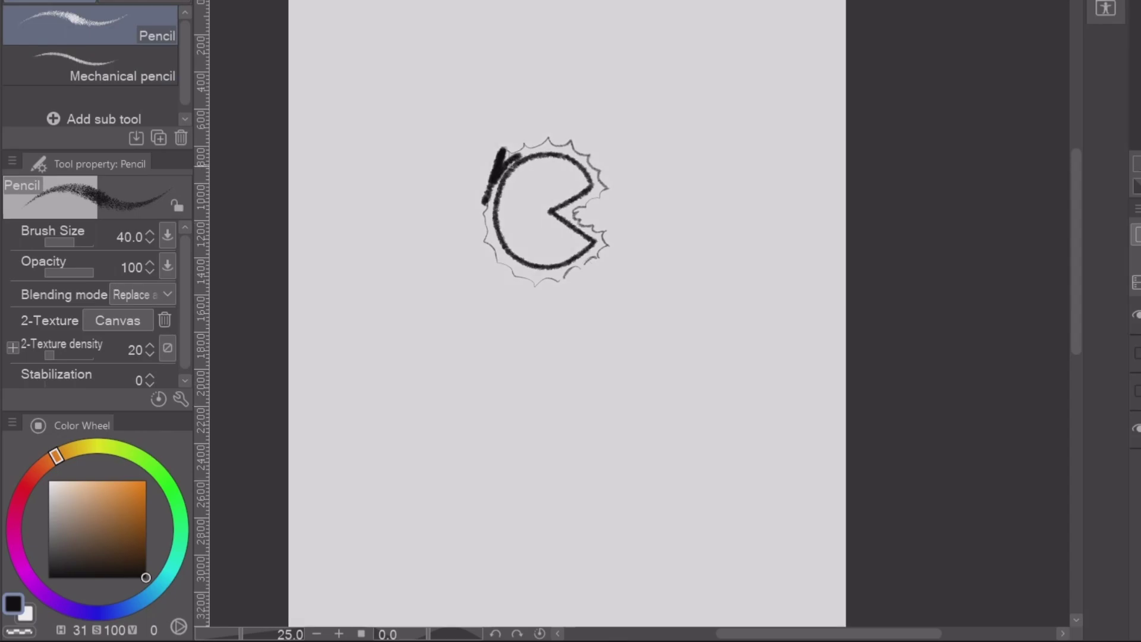
# Paint a white border around the wedge-mouthed circle and erase the spikes and stray marks outside it
pyautogui.press('x')
pyautogui.moveTo(494, 178); pyautogui.dragTo(535, 279)
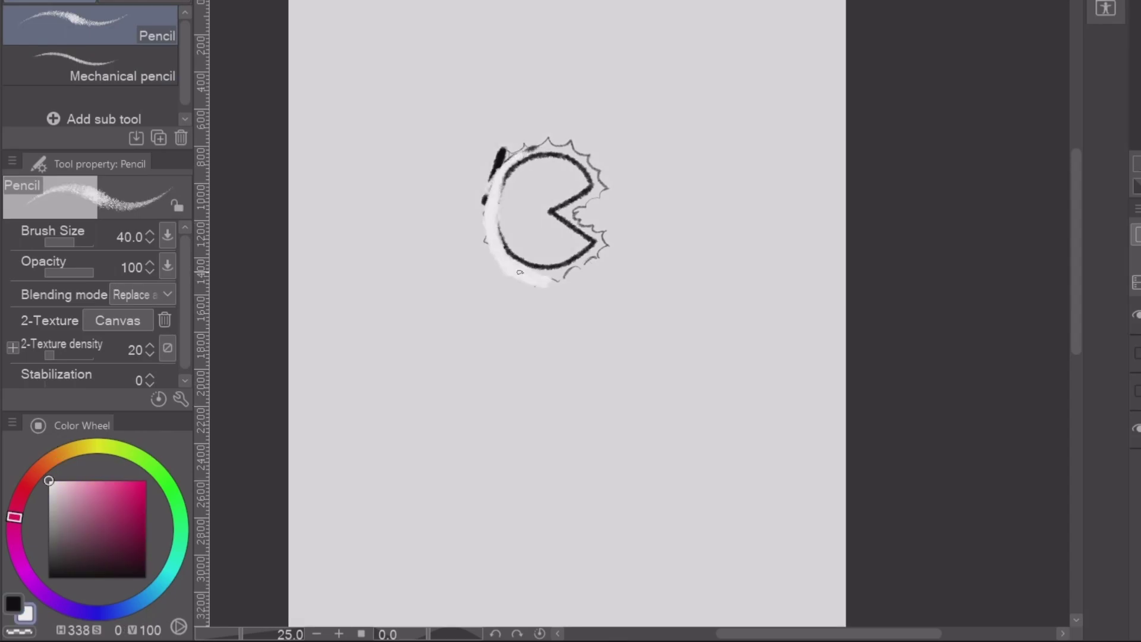
pyautogui.moveTo(547, 214); pyautogui.dragTo(600, 238)
pyautogui.press('e')
pyautogui.moveTo(499, 155)
pyautogui.mouseDown()
pyautogui.moveTo(484, 214)
pyautogui.moveTo(598, 263)
pyautogui.mouseUp()
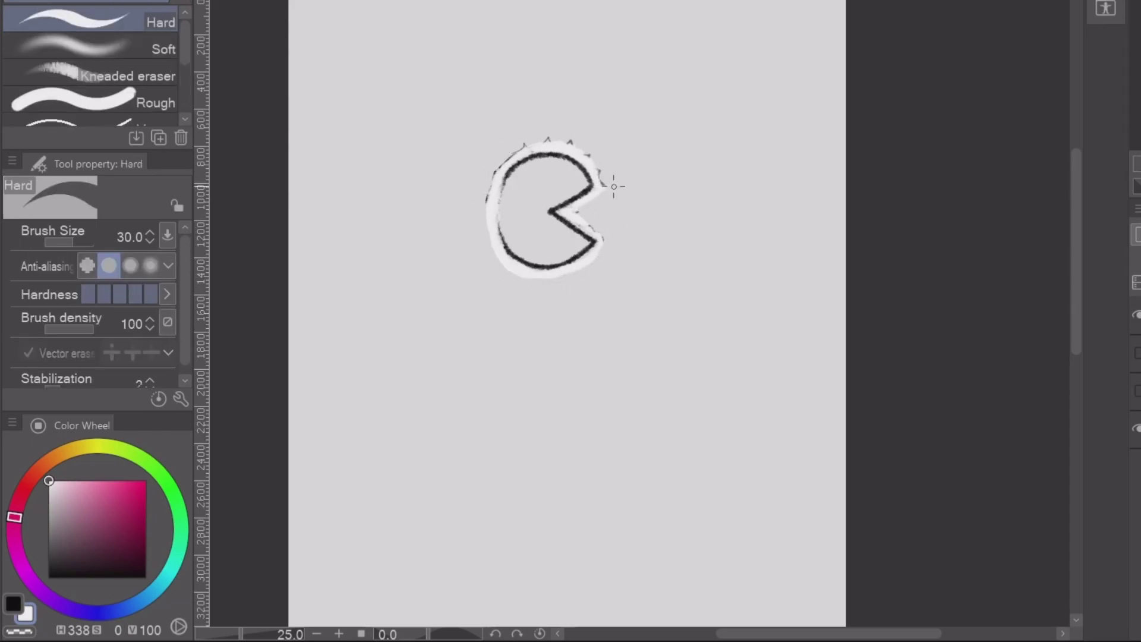
pyautogui.moveTo(487, 192); pyautogui.dragTo(605, 194)
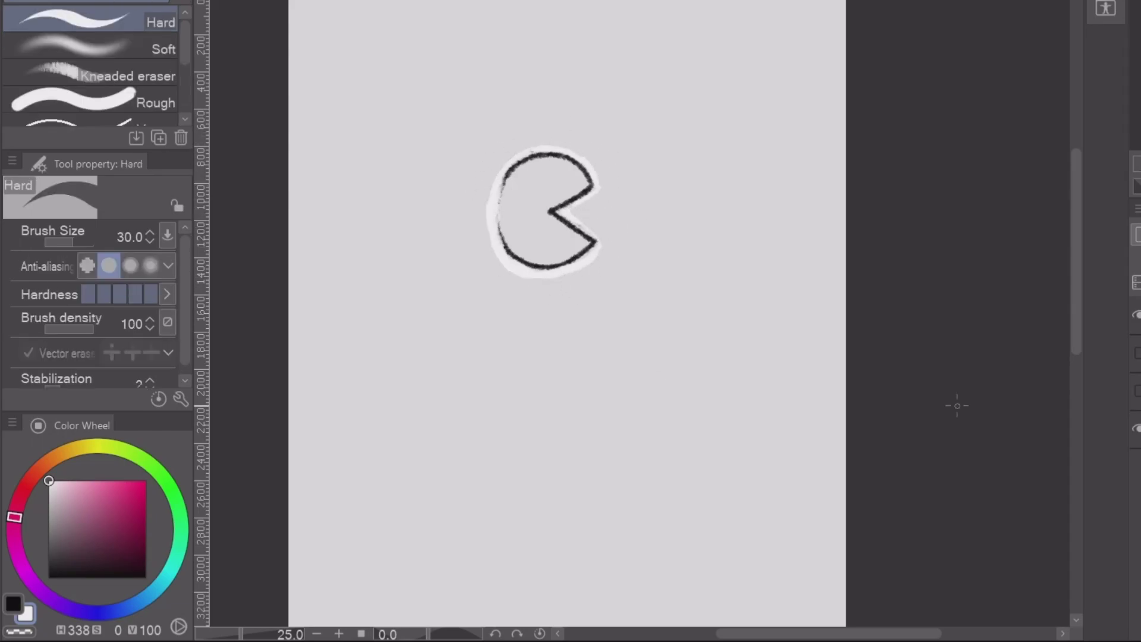
# Blur the wedge-mouthed circle, draw dark strokes over it, and delete this trial drawing
pyautogui.press('Return')
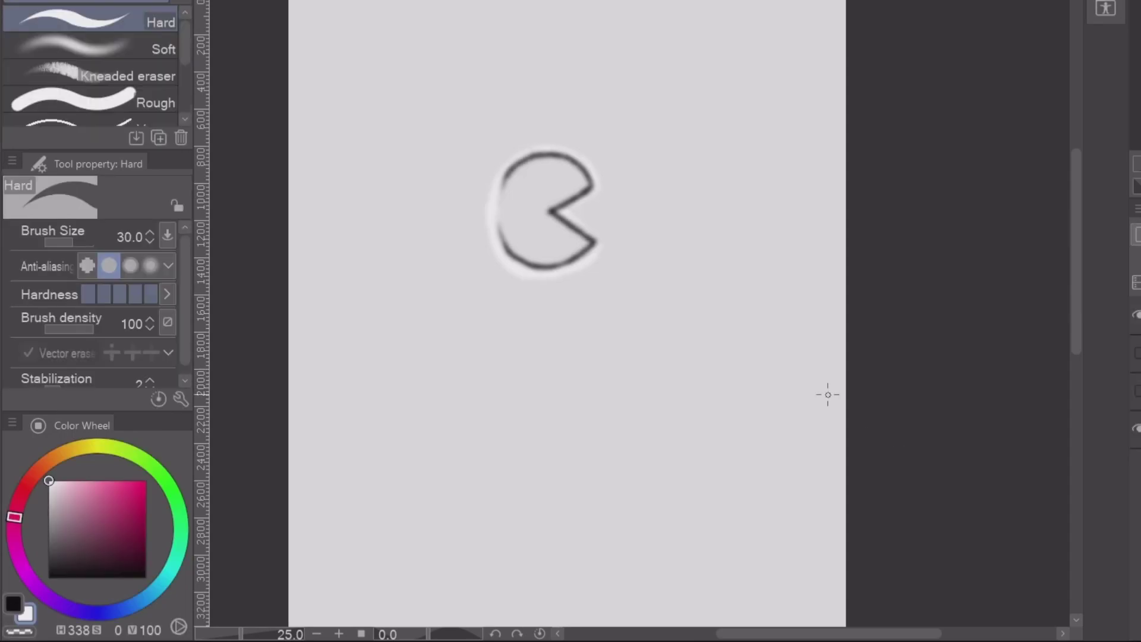
pyautogui.press('x')
pyautogui.press('p')
pyautogui.moveTo(579, 169)
pyautogui.mouseDown()
pyautogui.moveTo(500, 253)
pyautogui.moveTo(595, 242)
pyautogui.mouseUp()
pyautogui.moveTo(591, 179)
pyautogui.mouseDown()
pyautogui.moveTo(552, 211)
pyautogui.moveTo(573, 229)
pyautogui.mouseUp()
pyautogui.moveTo(542, 266); pyautogui.dragTo(589, 249)
pyautogui.press('Delete')
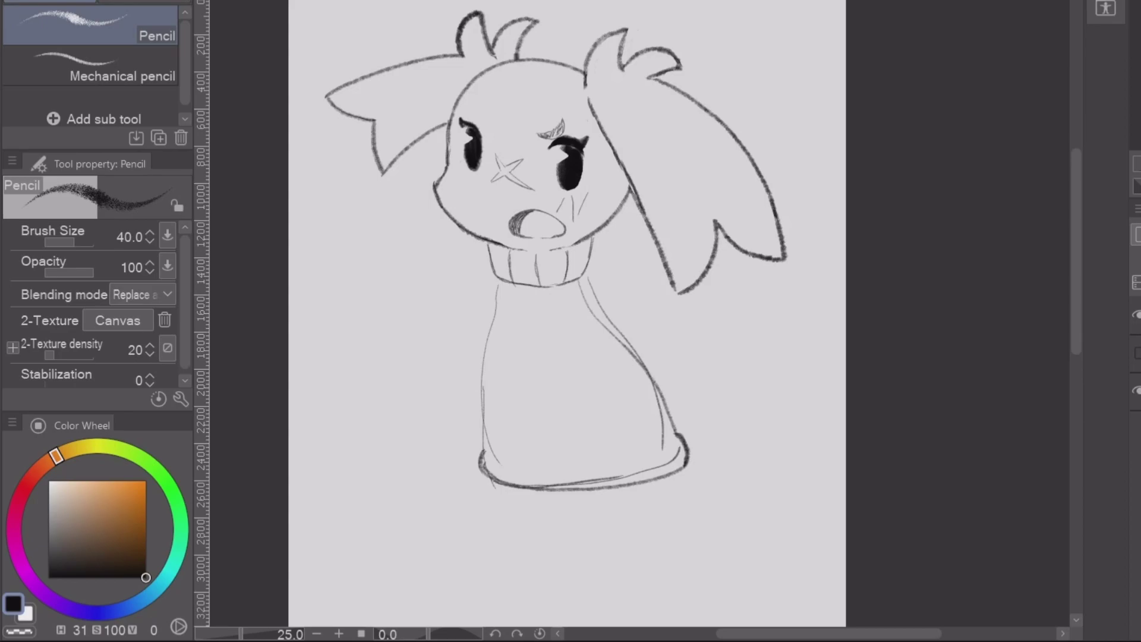
# Redraw the sweater's hem as a thick, rounded, curved band and erase the overlapping sketch lines
pyautogui.moveTo(493, 463); pyautogui.dragTo(686, 449)
pyautogui.moveTo(490, 474); pyautogui.dragTo(482, 492)
pyautogui.press('e')
pyautogui.moveTo(488, 446)
pyautogui.mouseDown()
pyautogui.moveTo(486, 471)
pyautogui.moveTo(621, 483)
pyautogui.moveTo(674, 443)
pyautogui.mouseUp()
pyautogui.moveTo(491, 464)
pyautogui.mouseDown()
pyautogui.moveTo(484, 491)
pyautogui.moveTo(502, 497)
pyautogui.moveTo(659, 467)
pyautogui.moveTo(529, 496)
pyautogui.mouseUp()
pyautogui.press('p')
pyautogui.press('e')
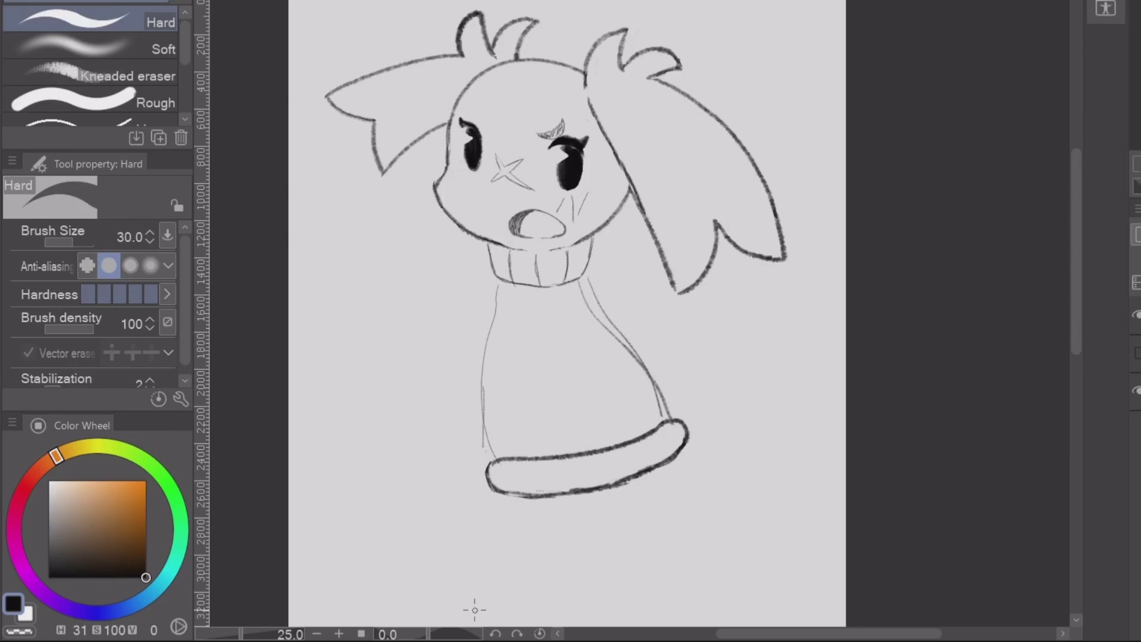
# Draw short curved rib lines across the sweater's hem band
pyautogui.press('p')
pyautogui.scroll(-2, 617, 494)
pyautogui.moveTo(534, 347); pyautogui.dragTo(536, 375)
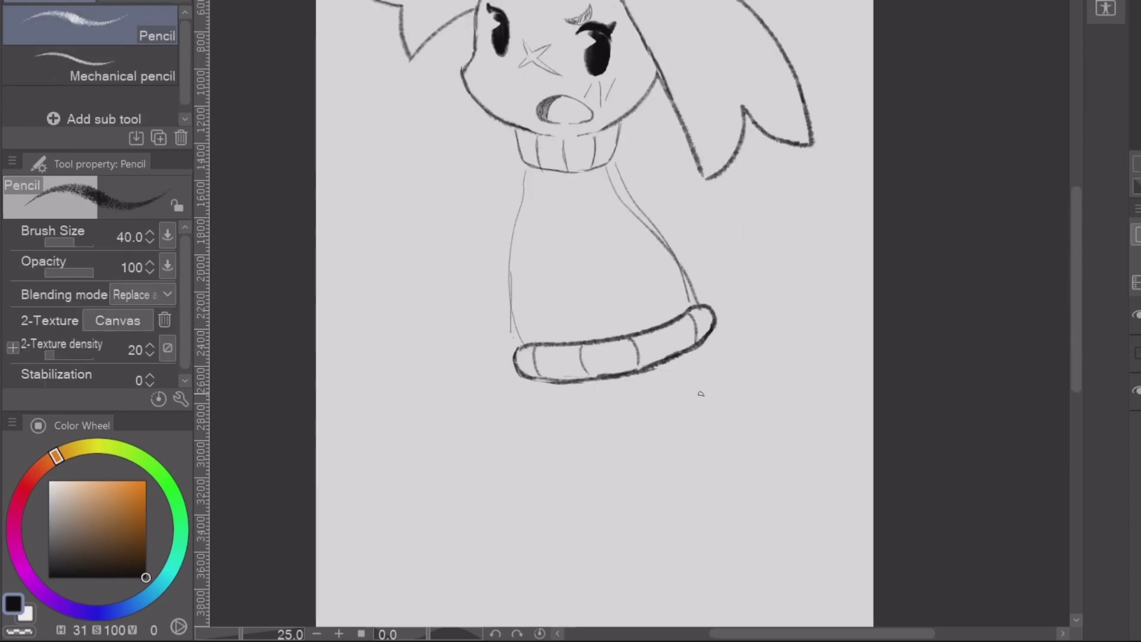
# Erase the doubled side lines of the torso and redraw each side as a single contour
pyautogui.press('e')
pyautogui.moveTo(530, 166)
pyautogui.mouseDown()
pyautogui.moveTo(519, 341)
pyautogui.moveTo(525, 213)
pyautogui.moveTo(532, 229)
pyautogui.mouseUp()
pyautogui.press('p')
pyautogui.press('e')
pyautogui.moveTo(618, 166); pyautogui.dragTo(687, 289)
pyautogui.press('p')
# Draw a fluffy, scalloped tail rising behind the torso's right side, ending at the hem
pyautogui.hscroll(2, 567, 442)
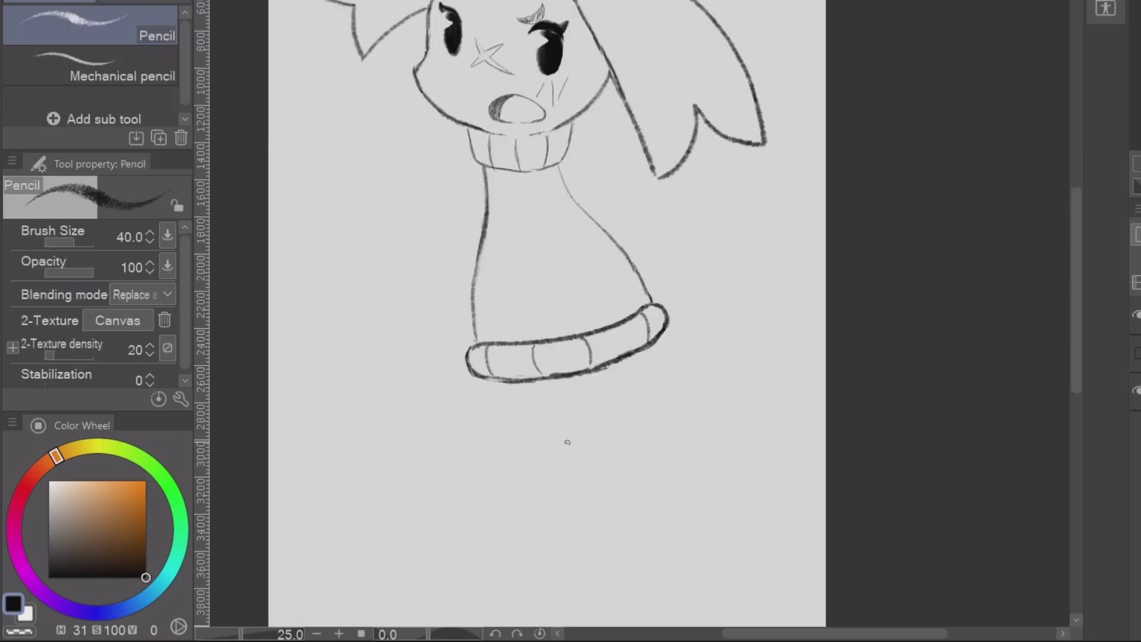
pyautogui.moveTo(631, 262)
pyautogui.mouseDown()
pyautogui.moveTo(683, 247)
pyautogui.moveTo(647, 200)
pyautogui.mouseUp()
pyautogui.press('e')
pyautogui.moveTo(684, 238)
pyautogui.mouseDown()
pyautogui.moveTo(648, 200)
pyautogui.moveTo(709, 255)
pyautogui.mouseUp()
pyautogui.press('p')
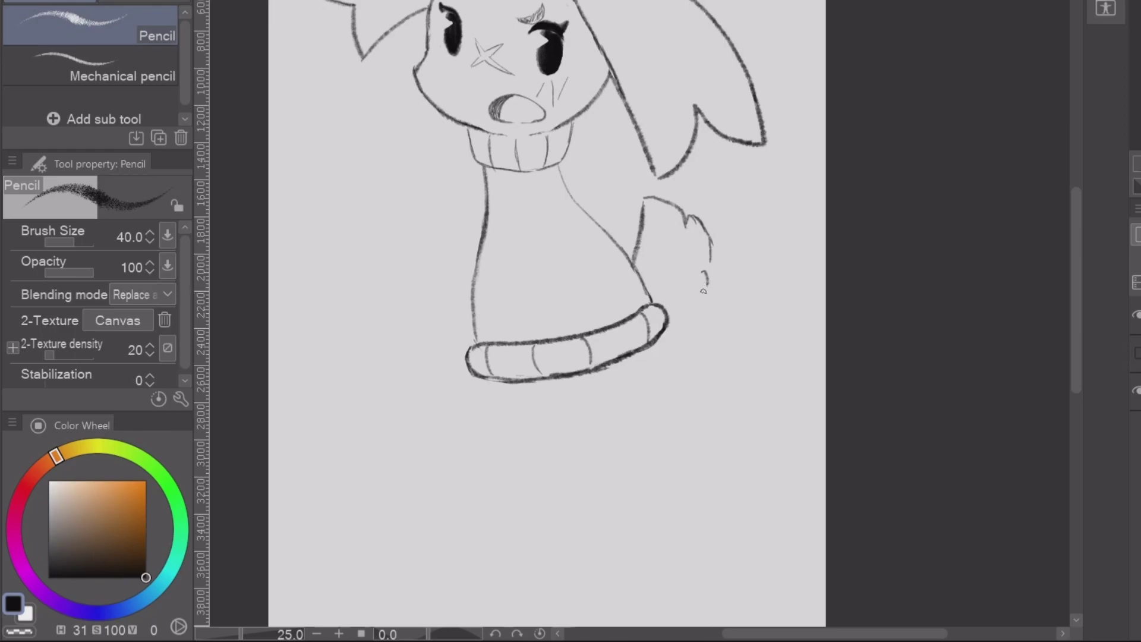
pyautogui.moveTo(670, 325); pyautogui.dragTo(708, 268)
pyautogui.press('e')
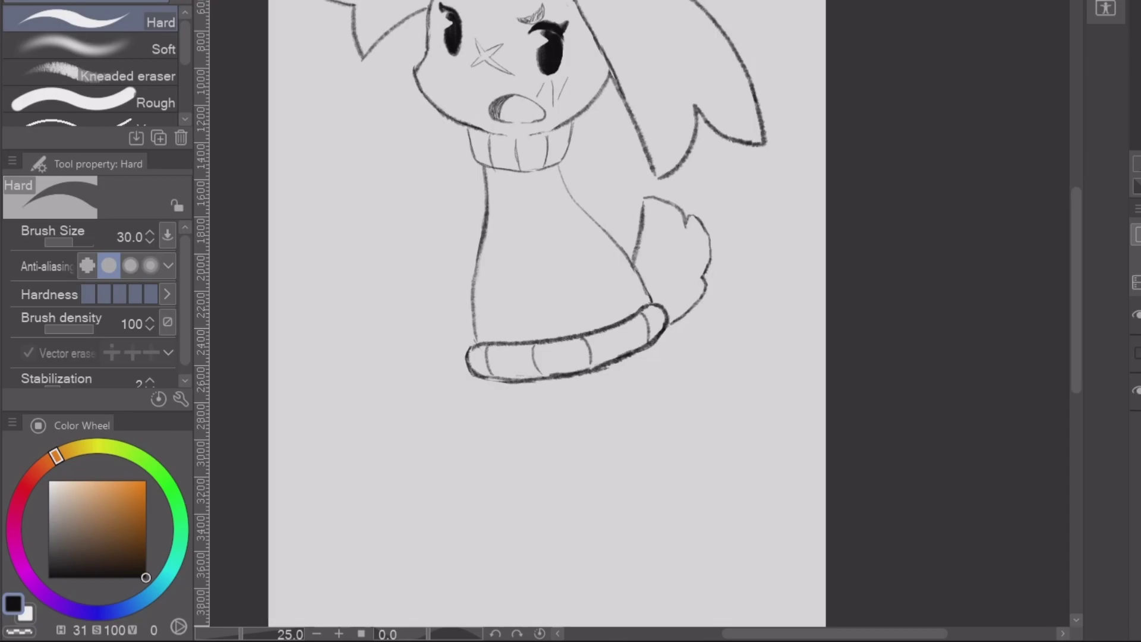
# Lasso the left side of the head with its ear and eye, shift it outward, and reconnect the outline
pyautogui.scroll(3, 535, 297)
pyautogui.press('m')
pyautogui.moveTo(333, 15)
pyautogui.mouseDown()
pyautogui.moveTo(476, 137)
pyautogui.moveTo(265, 187)
pyautogui.mouseUp()
pyautogui.scroll(2, 535, 297)
pyautogui.press('k')
pyautogui.hotkey('ctrl', 'd')
pyautogui.press('p')
pyautogui.press('e')
pyautogui.press('p')
pyautogui.press('e')
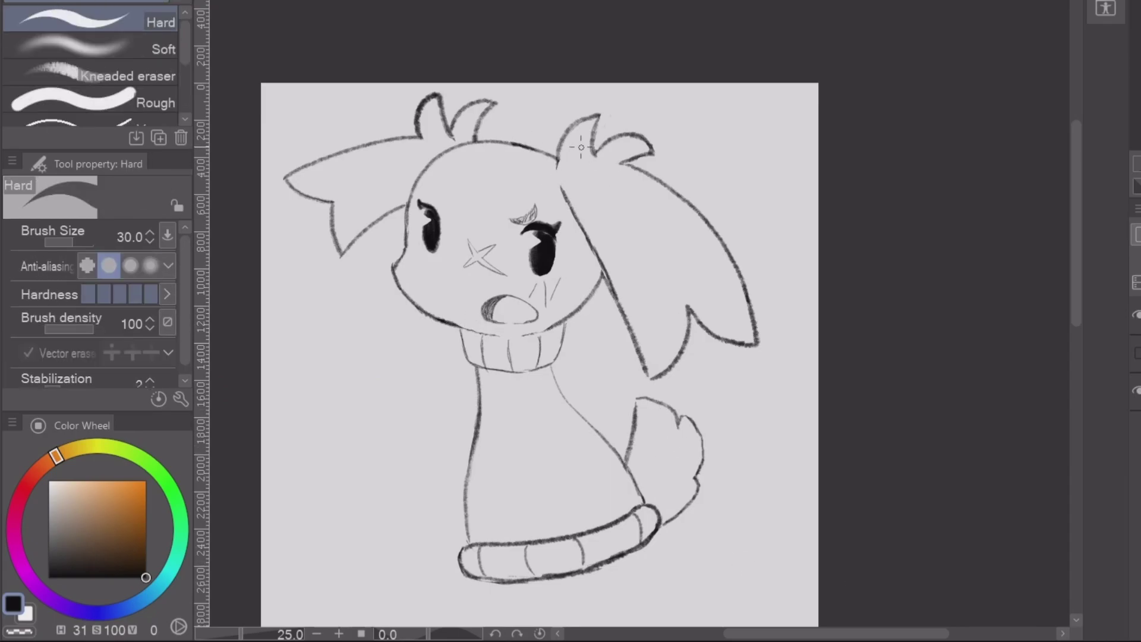
# Transform the selected mouth and nose mark to sit slightly further left on the face
pyautogui.scroll(-2, 567, 161)
pyautogui.press('m')
pyautogui.hotkey('ctrl', 't')
pyautogui.moveTo(455, 175)
pyautogui.mouseDown()
pyautogui.moveTo(434, 167)
pyautogui.moveTo(475, 171)
pyautogui.mouseUp()
pyautogui.press('Return')
pyautogui.hotkey('ctrl', 'd')
pyautogui.press('k')
pyautogui.hotkey('ctrl', 'd')
# Darken the torso's right contour and tidy the lines between the collar and the hem
pyautogui.press('p')
pyautogui.scroll(-3, 522, 84)
pyautogui.scroll(1, 523, 85)
pyautogui.press('e')
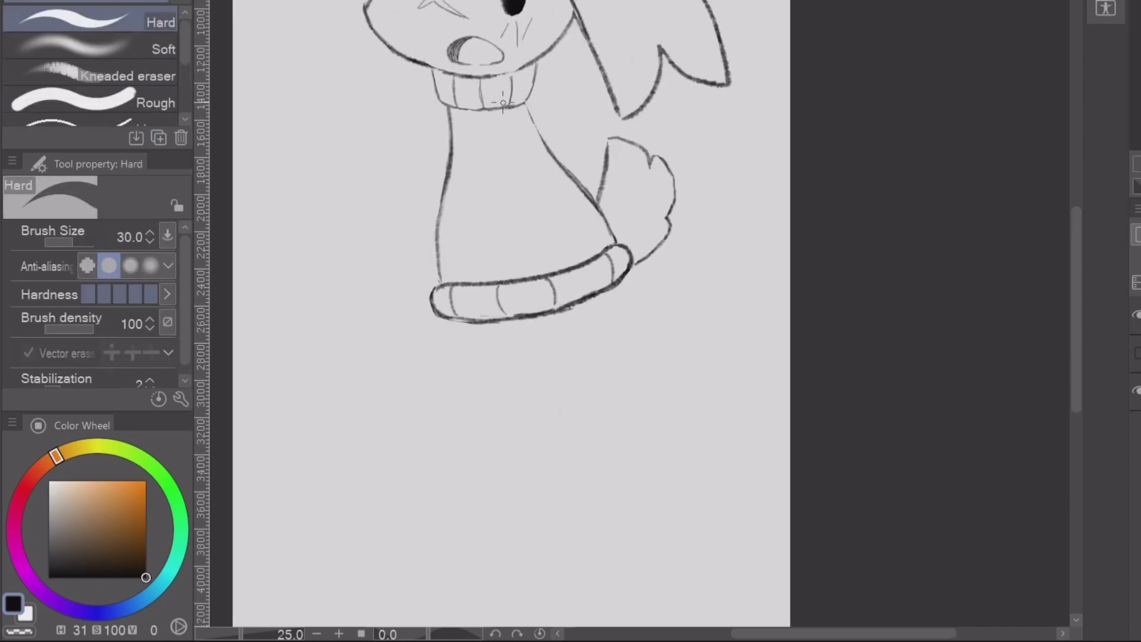
pyautogui.press('p')
pyautogui.press('e')
pyautogui.press('p')
pyautogui.press('e')
pyautogui.press('p')
pyautogui.press('e')
# Draw the bent back leg under the hem's right end, with a hanging paw and short toe lines
pyautogui.press('p')
pyautogui.moveTo(620, 326); pyautogui.dragTo(686, 381)
pyautogui.moveTo(660, 276); pyautogui.dragTo(688, 378)
pyautogui.moveTo(618, 326); pyautogui.dragTo(538, 319)
pyautogui.moveTo(644, 290); pyautogui.dragTo(618, 324)
pyautogui.press('e')
pyautogui.press('p')
pyautogui.moveTo(634, 257); pyautogui.dragTo(664, 277)
pyautogui.press('e')
pyautogui.press('p')
# Draw the front leg's left contour from the hem down to a large rounded foot, erasing rough spots
pyautogui.moveTo(446, 321); pyautogui.dragTo(440, 447)
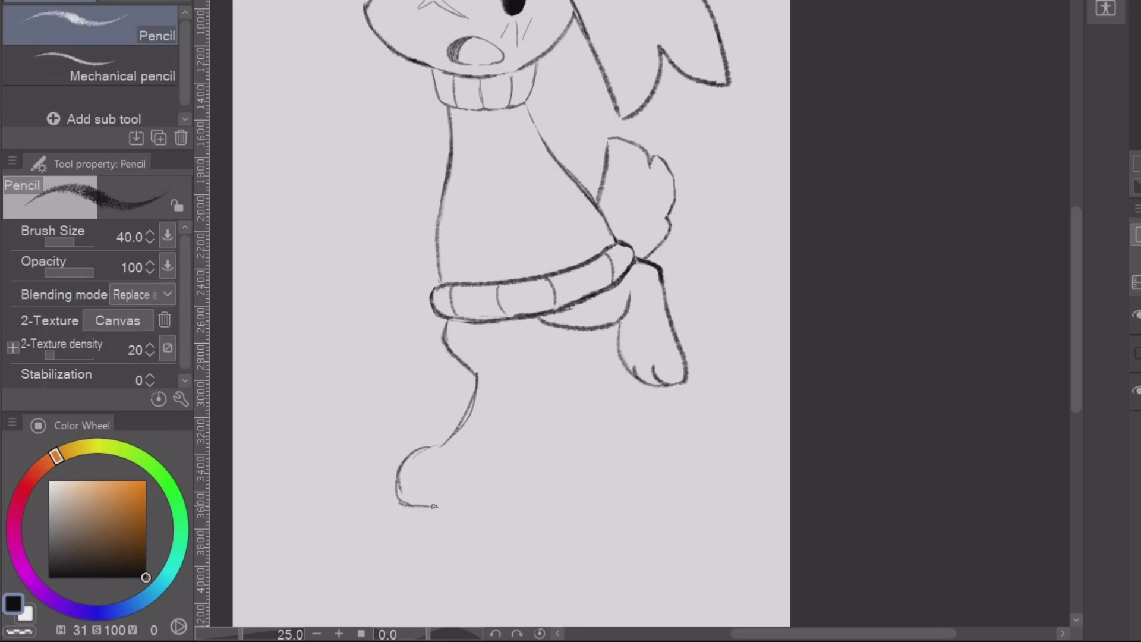
pyautogui.press('e')
pyautogui.moveTo(437, 506)
pyautogui.mouseDown()
pyautogui.moveTo(472, 509)
pyautogui.moveTo(468, 522)
pyautogui.mouseUp()
pyautogui.press('p')
pyautogui.press('e')
pyautogui.press('p')
# Close the large front foot along its sole and draw the front leg's right contour up toward the thigh
pyautogui.moveTo(473, 405)
pyautogui.mouseDown()
pyautogui.moveTo(440, 448)
pyautogui.moveTo(471, 514)
pyautogui.mouseUp()
pyautogui.press('e')
pyautogui.press('p')
pyautogui.moveTo(511, 448); pyautogui.dragTo(490, 470)
pyautogui.press('e')
pyautogui.press('p')
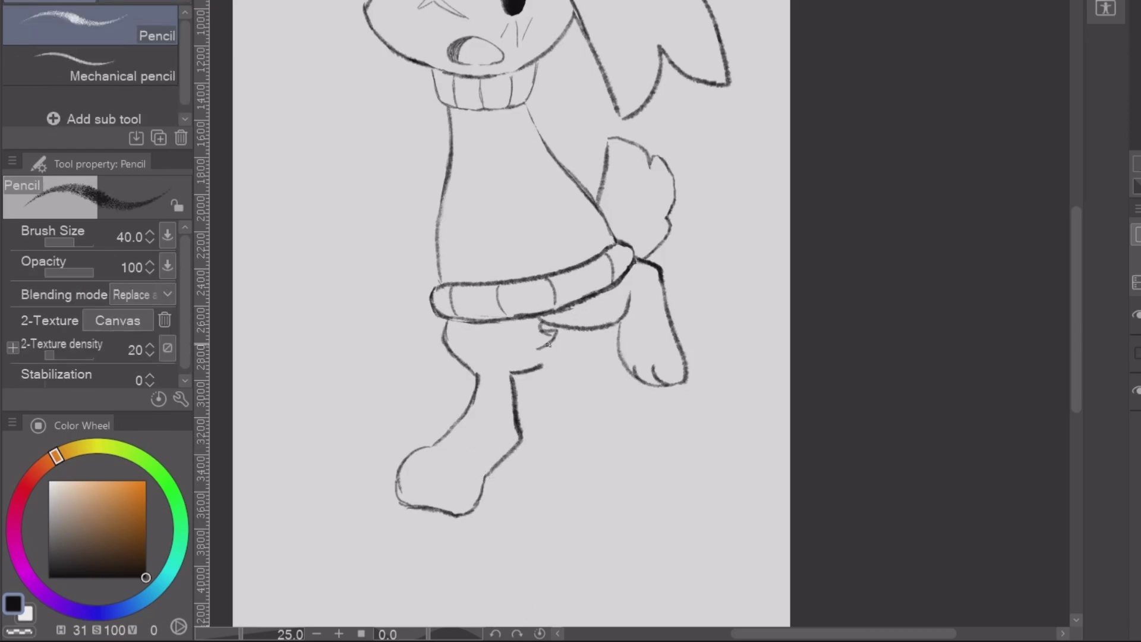
# Finish the jagged fur tuft on the back of the front thigh and tidy the lines around the hem
pyautogui.press('e')
pyautogui.press('p')
pyautogui.press('e')
pyautogui.hotkey('ctrl', '0')
pyautogui.hotkey('ctrl', '+')
pyautogui.press('p')
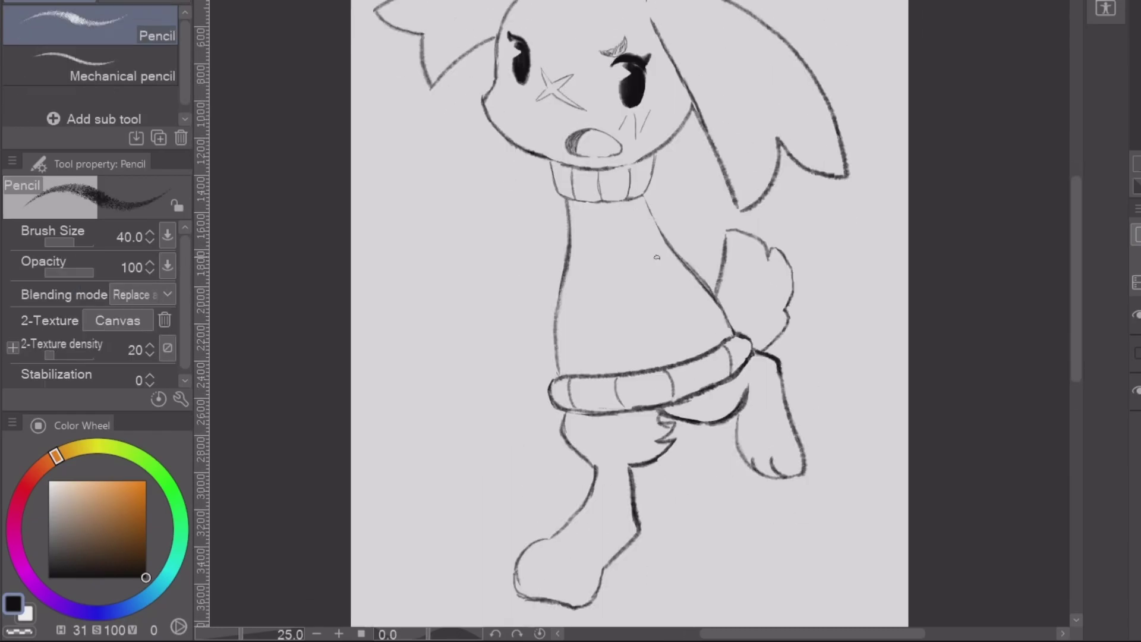
pyautogui.press('e')
pyautogui.moveTo(556, 409); pyautogui.dragTo(639, 411)
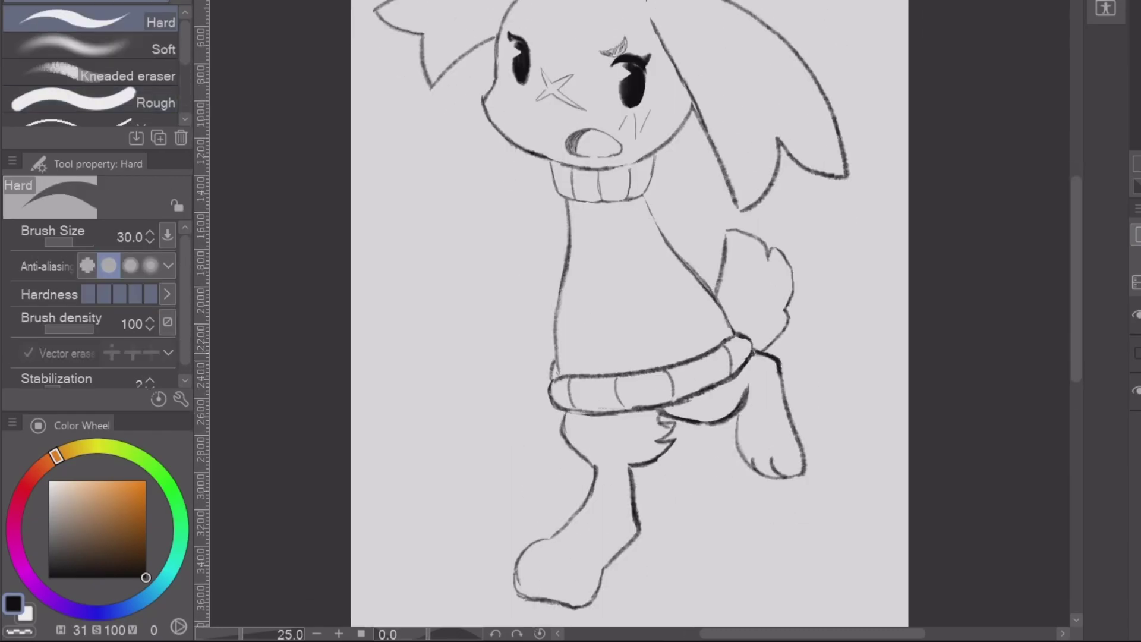
# Lasso the body below the collar, including tail and legs, and scale it to 91 percent
pyautogui.press('m')
pyautogui.hotkey('ctrl', '0')
pyautogui.moveTo(594, 200); pyautogui.dragTo(589, 202)
pyautogui.hotkey('ctrl', 't')
pyautogui.hotkey('ctrl', '+')
pyautogui.moveTo(619, 415); pyautogui.dragTo(635, 415)
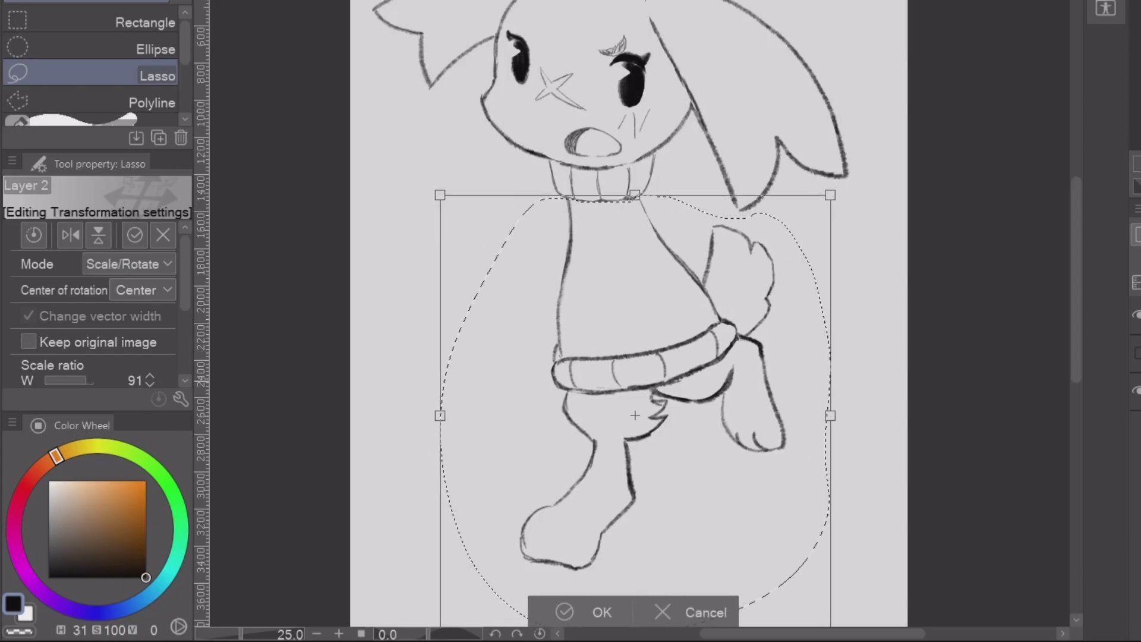
pyautogui.press('Return')
pyautogui.hotkey('ctrl', 'd')
# Draw the front sleeve reaching forward from the shoulder with a wide curved opening, erasing the torso contour inside it
pyautogui.press('p')
pyautogui.moveTo(538, 312)
pyautogui.mouseDown()
pyautogui.moveTo(664, 207)
pyautogui.moveTo(655, 237)
pyautogui.mouseUp()
pyautogui.press('e')
pyautogui.press('p')
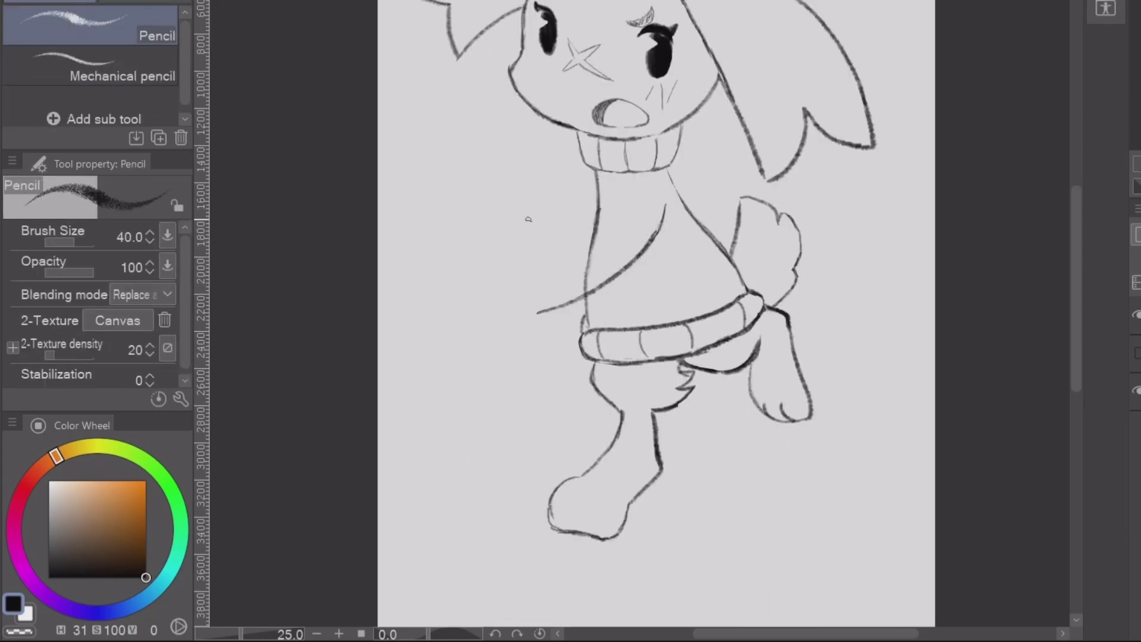
pyautogui.moveTo(514, 222); pyautogui.dragTo(538, 311)
pyautogui.moveTo(514, 295); pyautogui.dragTo(536, 313)
pyautogui.moveTo(510, 219); pyautogui.dragTo(606, 202)
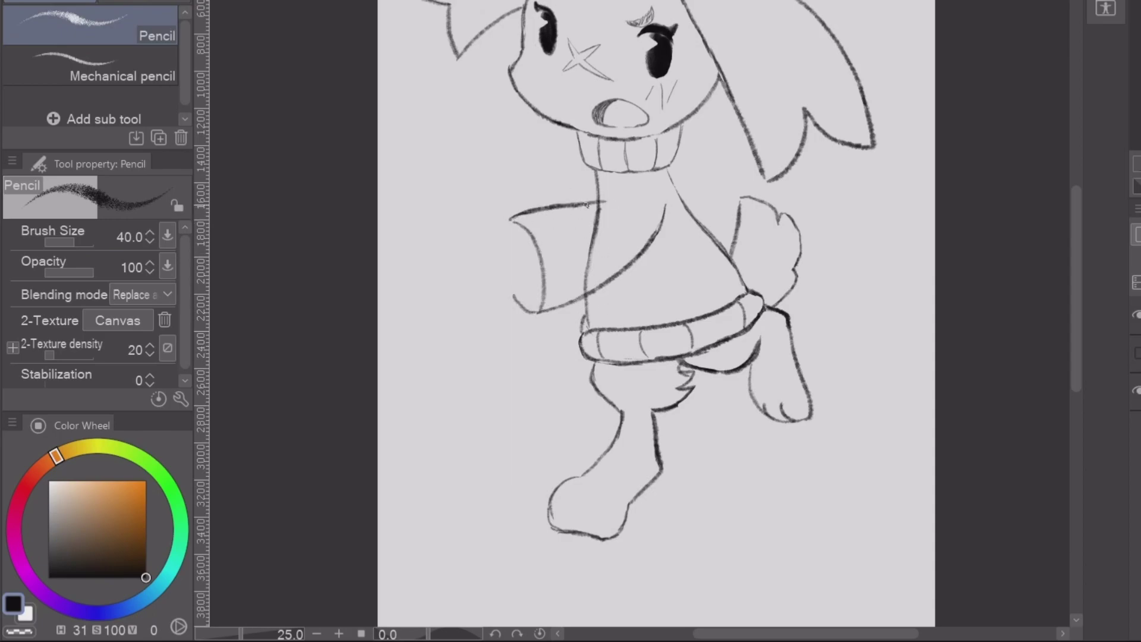
pyautogui.press('e')
pyautogui.moveTo(586, 292); pyautogui.dragTo(600, 266)
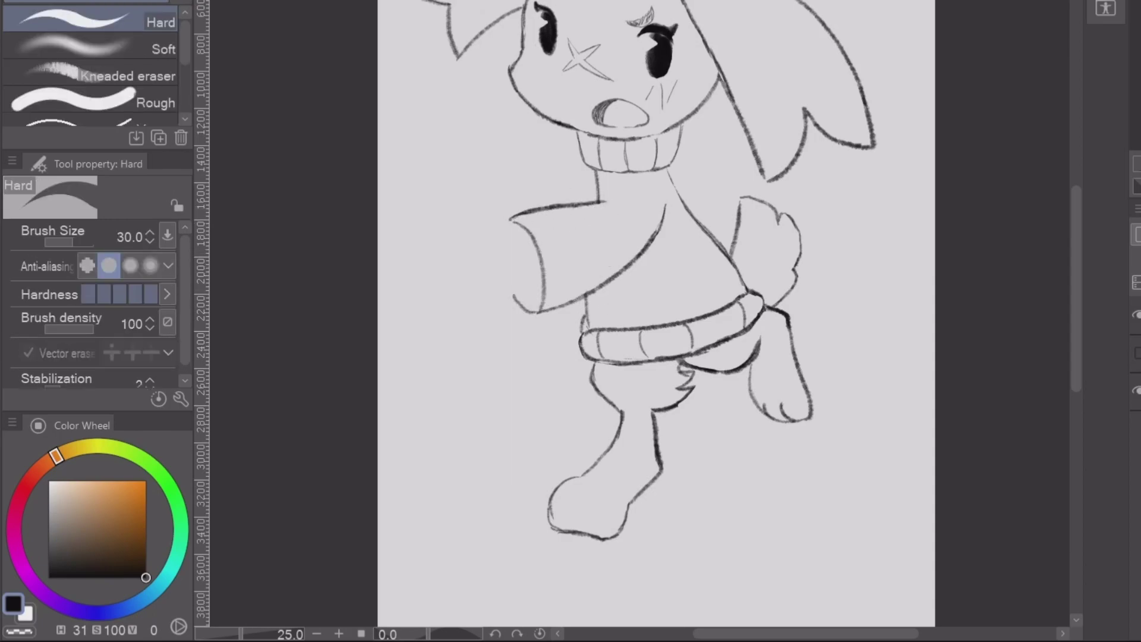
pyautogui.press('p')
pyautogui.moveTo(467, 221)
pyautogui.mouseDown()
pyautogui.moveTo(516, 304)
pyautogui.moveTo(485, 220)
pyautogui.moveTo(505, 205)
pyautogui.moveTo(509, 309)
pyautogui.mouseUp()
pyautogui.hotkey('ctrl', 'z')
pyautogui.hotkey('ctrl', 'z')
pyautogui.hotkey('ctrl', 'z')
pyautogui.press('e')
pyautogui.press('p')
pyautogui.hotkey('ctrl', 'z')
# Draw a rounded fist at the sleeve opening and a narrow hatched sliver of the far arm behind the shoulder
pyautogui.moveTo(504, 233); pyautogui.dragTo(524, 295)
pyautogui.press('e')
pyautogui.moveTo(497, 217)
pyautogui.mouseDown()
pyautogui.moveTo(524, 228)
pyautogui.moveTo(539, 309)
pyautogui.mouseUp()
pyautogui.press('p')
pyautogui.press('e')
pyautogui.press('p')
pyautogui.moveTo(669, 169); pyautogui.dragTo(705, 222)
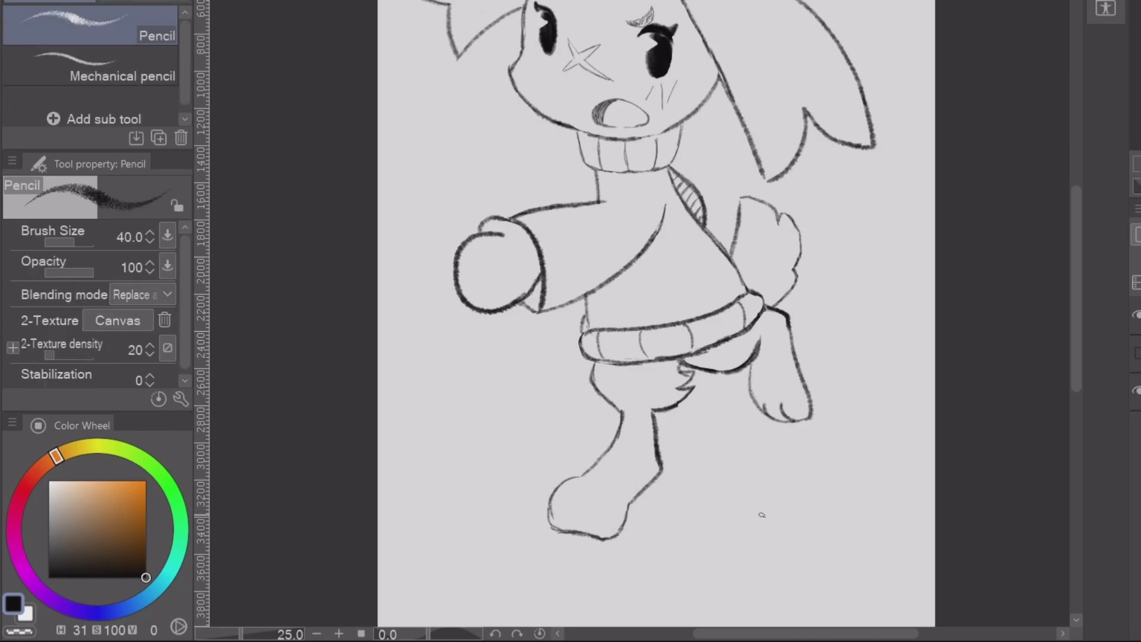
# Erase excess line on the hem's upper edge near the tail and redraw the torso's left contour down to the hem
pyautogui.press('e')
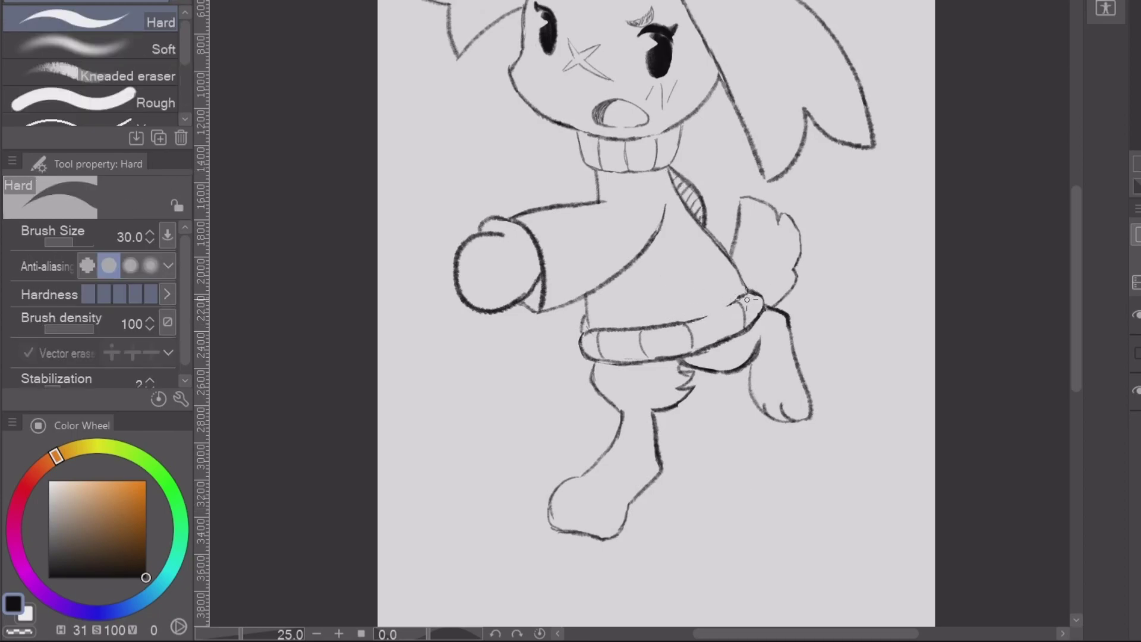
pyautogui.press('p')
pyautogui.moveTo(586, 295); pyautogui.dragTo(582, 334)
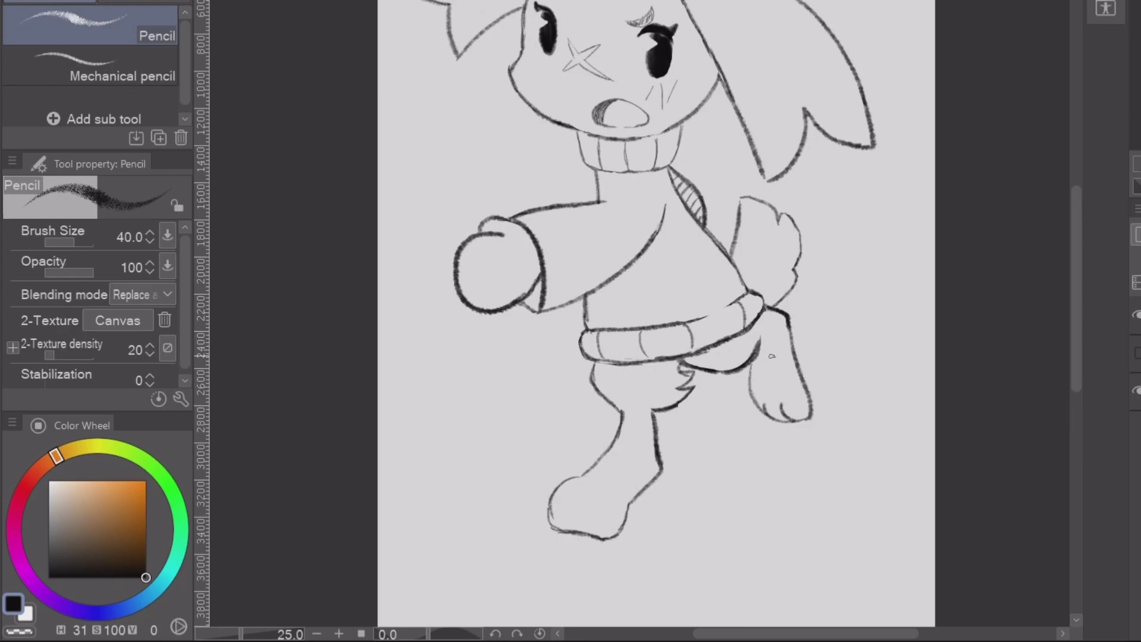
pyautogui.press('e')
pyautogui.moveTo(743, 307)
pyautogui.mouseDown()
pyautogui.moveTo(692, 348)
pyautogui.moveTo(644, 357)
pyautogui.moveTo(756, 316)
pyautogui.moveTo(703, 325)
pyautogui.moveTo(707, 342)
pyautogui.mouseUp()
# Darken the hem's rib lines and the tail's fluffy outer contour
pyautogui.press('p')
pyautogui.moveTo(646, 329); pyautogui.dragTo(652, 358)
pyautogui.moveTo(598, 333); pyautogui.dragTo(601, 360)
pyautogui.moveTo(779, 274); pyautogui.dragTo(800, 300)
pyautogui.moveTo(778, 209); pyautogui.dragTo(803, 272)
# Draw a small onion-shaped face with dark oval eyes, a crossed nose mark and a smile on top of the head
pyautogui.scroll(3, 656, 321)
pyautogui.hotkey('ctrl', '-')
pyautogui.hotkey('ctrl', '+')
pyautogui.moveTo(606, 101); pyautogui.dragTo(740, 83)
pyautogui.moveTo(633, 44); pyautogui.dragTo(636, 65)
pyautogui.moveTo(675, 50); pyautogui.dragTo(674, 74)
# Transform the small onion-shaped face to sit between the ears and erase the lines overlapping it
pyautogui.scroll(3, 702, 321)
pyautogui.hotkey('ctrl', 't')
pyautogui.moveTo(624, 141); pyautogui.dragTo(633, 140)
pyautogui.press('Return')
pyautogui.press('e')
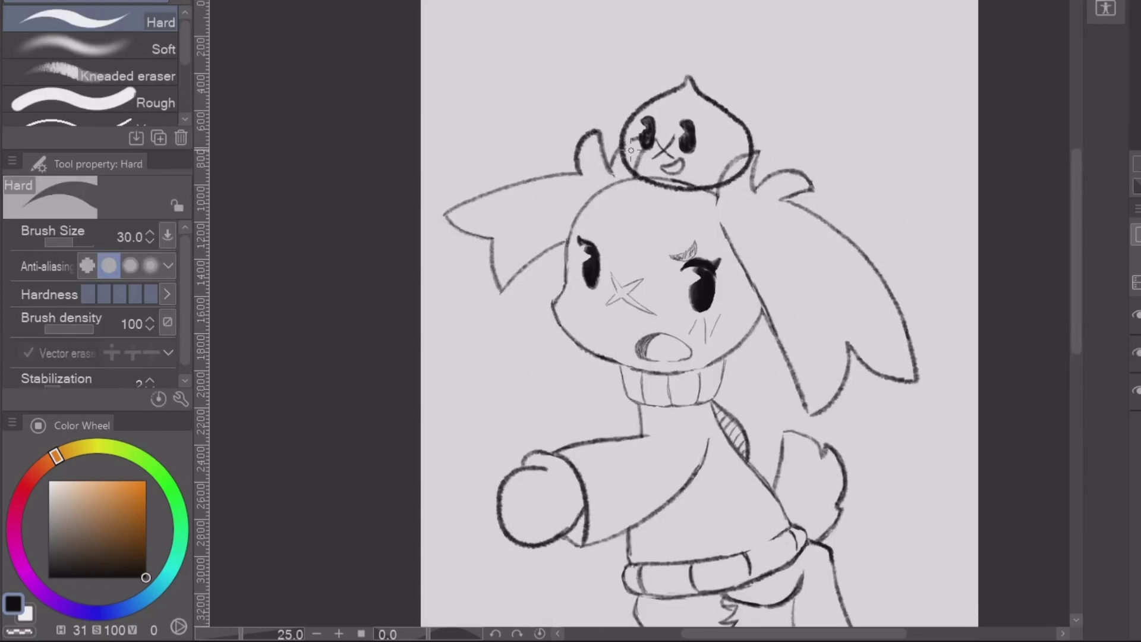
pyautogui.hotkey('ctrl', '-')
pyautogui.hotkey('ctrl', '+')
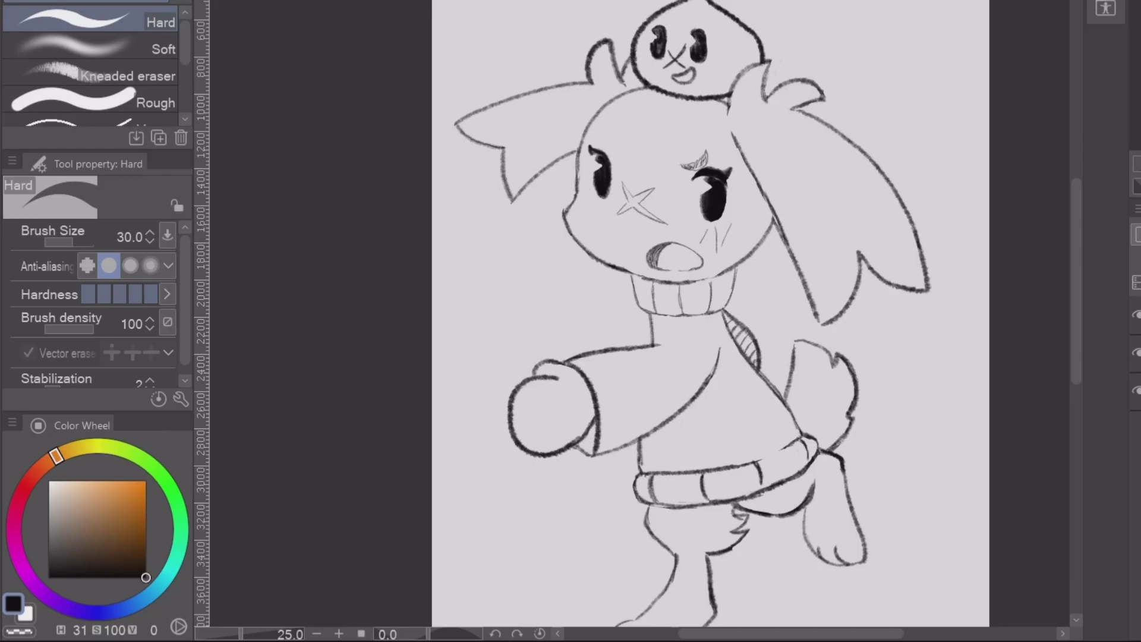
# Reshape the fist's outer contour into a wider, slightly squarer form, erasing the old rounded line
pyautogui.scroll(-2, 656, 321)
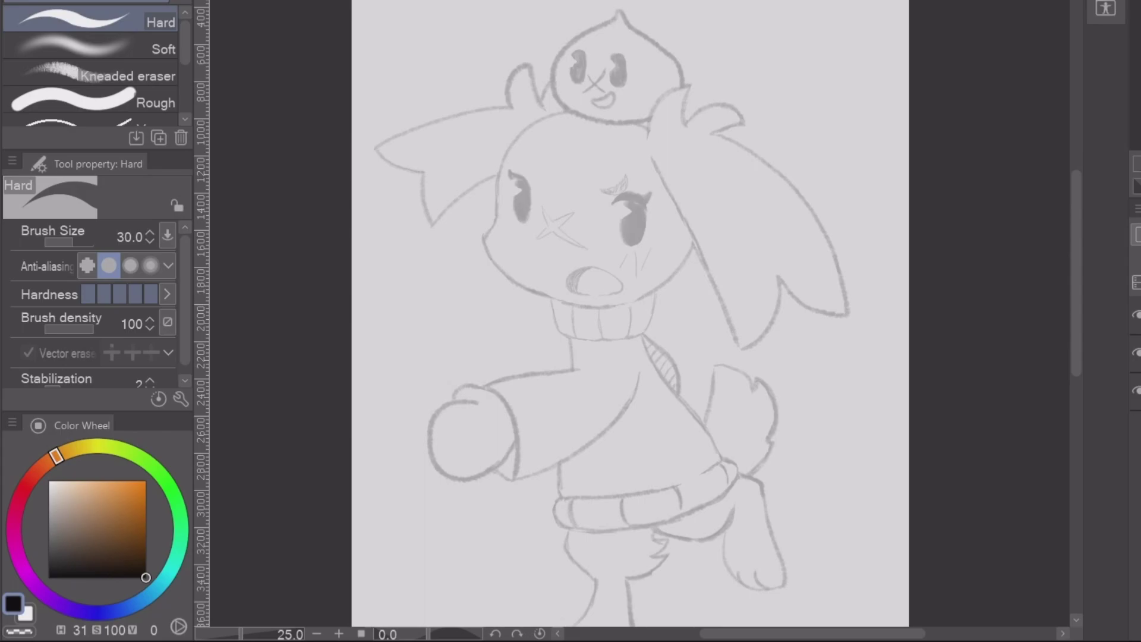
pyautogui.press('p')
pyautogui.press('e')
pyautogui.moveTo(440, 404); pyautogui.dragTo(431, 470)
pyautogui.press('p')
pyautogui.press('e')
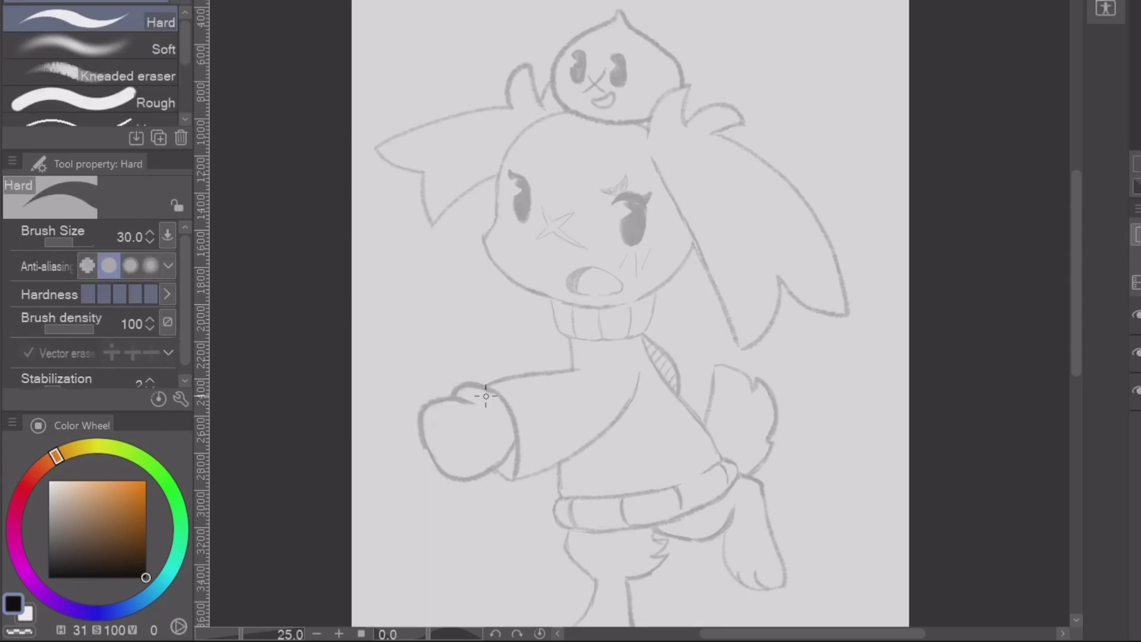
pyautogui.press('p')
pyautogui.press('e')
# Select each of the creature's eyes separately and nudge it slightly left on the face
pyautogui.press('k')
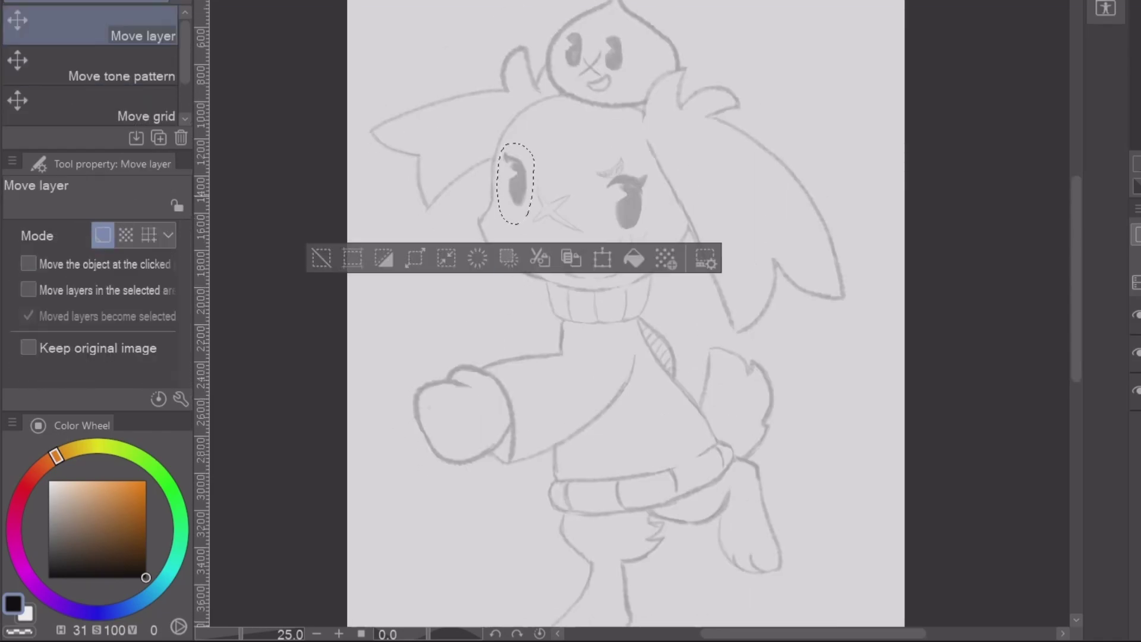
pyautogui.press('m')
pyautogui.press('k')
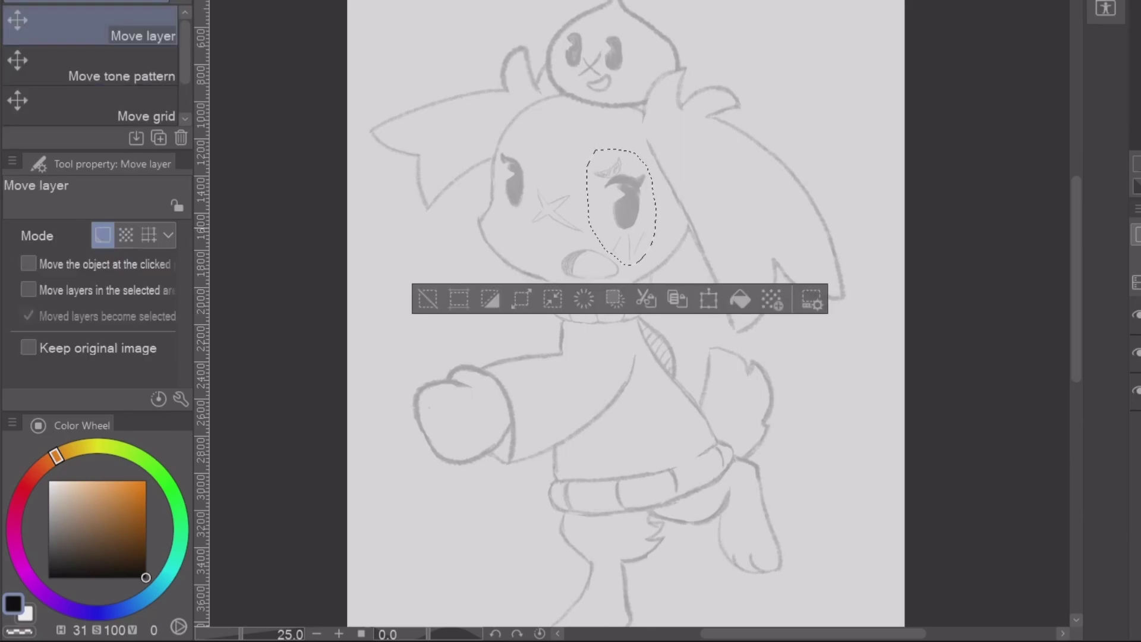
# Ink the head's upper contour from the muzzle to the small onion-shaped face with Real G-Pen 2 at size 30
pyautogui.press('p')
pyautogui.press('p')
pyautogui.moveTo(492, 186); pyautogui.dragTo(512, 119)
pyautogui.hotkey('ctrl', 'z')
pyautogui.press(']')
pyautogui.hotkey('ctrl', '+')
pyautogui.moveTo(540, 262)
pyautogui.mouseDown()
pyautogui.moveTo(591, 98)
pyautogui.moveTo(561, 212)
pyautogui.moveTo(654, 85)
pyautogui.mouseUp()
pyautogui.hotkey('ctrl', 'z')
pyautogui.press('e')
pyautogui.press('p')
pyautogui.moveTo(654, 297); pyautogui.dragTo(772, 416)
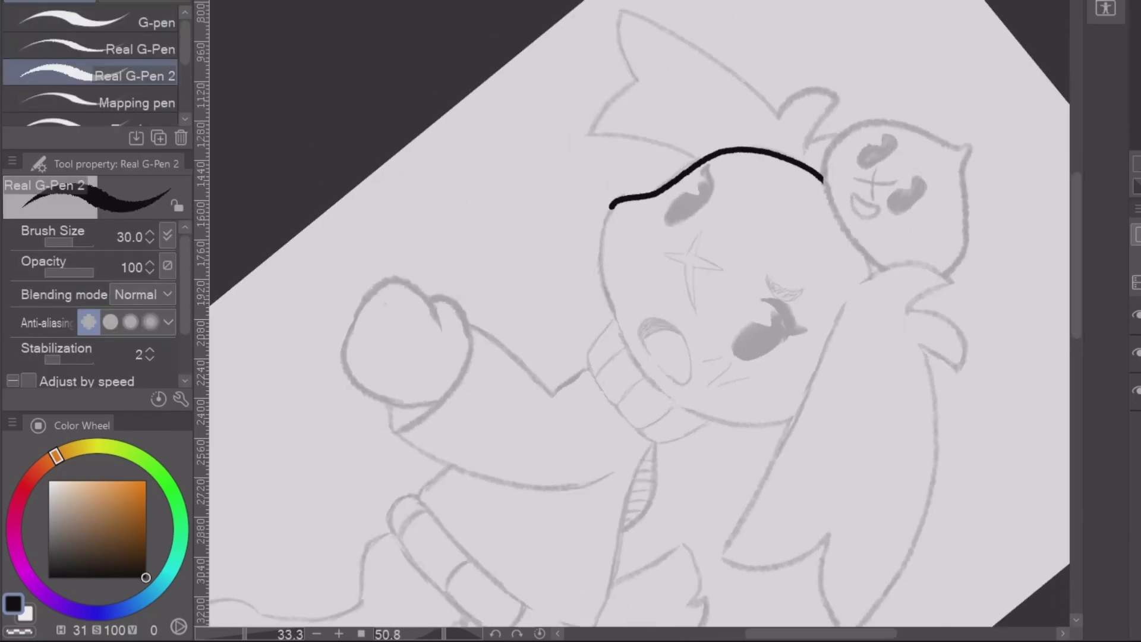
pyautogui.hotkey('ctrl', '-')
pyautogui.moveTo(617, 132); pyautogui.dragTo(618, 344)
pyautogui.hotkey('ctrl', 'z')
pyautogui.moveTo(593, 151); pyautogui.dragTo(552, 345)
pyautogui.hotkey('ctrl', 'z')
# Set the pen's stabilization to 10 and ink the muzzle, chin and jaw contour
pyautogui.click(72, 360)
pyautogui.hotkey('ctrl', '+')
pyautogui.hotkey('ctrl', 'z')
pyautogui.moveTo(615, 72)
pyautogui.mouseDown()
pyautogui.moveTo(561, 108)
pyautogui.moveTo(599, 81)
pyautogui.moveTo(579, 100)
pyautogui.moveTo(612, 349)
pyautogui.mouseUp()
pyautogui.hotkey('ctrl', 'z')
pyautogui.hotkey('ctrl', 'z')
pyautogui.hotkey('ctrl', 'z')
pyautogui.moveTo(615, 73); pyautogui.dragTo(621, 355)
pyautogui.hotkey('ctrl', 'z')
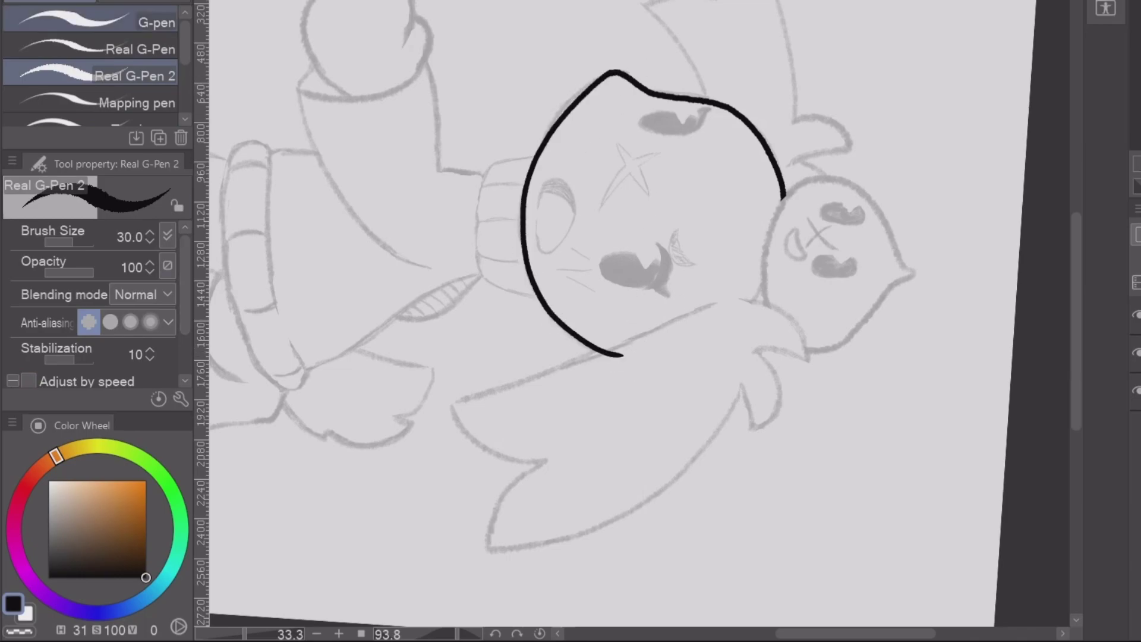
# Undo the last jaw stroke and ink it again from the muzzle around the chin to the large ear
pyautogui.scroll(-2, 95, 298)
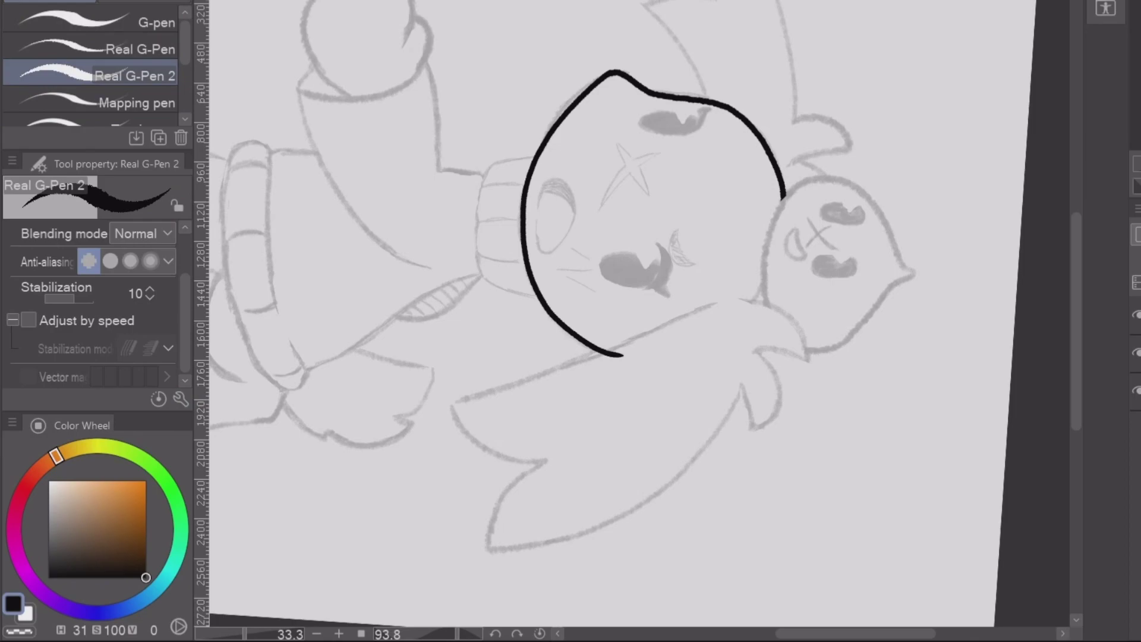
pyautogui.press('e')
pyautogui.press('p')
pyautogui.hotkey('ctrl', 'z')
pyautogui.moveTo(603, 77); pyautogui.dragTo(615, 358)
# Ink the large right ear with its tufted base, long sides and notched tip
pyautogui.press('e')
pyautogui.press('p')
pyautogui.moveTo(628, 205)
pyautogui.mouseDown()
pyautogui.moveTo(680, 192)
pyautogui.moveTo(717, 211)
pyautogui.mouseUp()
pyautogui.press('h')
pyautogui.moveTo(461, 355)
pyautogui.mouseDown()
pyautogui.moveTo(513, 219)
pyautogui.moveTo(639, 114)
pyautogui.mouseUp()
pyautogui.hscroll(3, 468, 369)
pyautogui.moveTo(468, 370)
pyautogui.mouseDown()
pyautogui.moveTo(578, 136)
pyautogui.moveTo(567, 152)
pyautogui.mouseUp()
pyautogui.press('e')
pyautogui.press('h')
pyautogui.press('p')
pyautogui.moveTo(694, 215); pyautogui.dragTo(641, 312)
pyautogui.moveTo(696, 218); pyautogui.dragTo(758, 262)
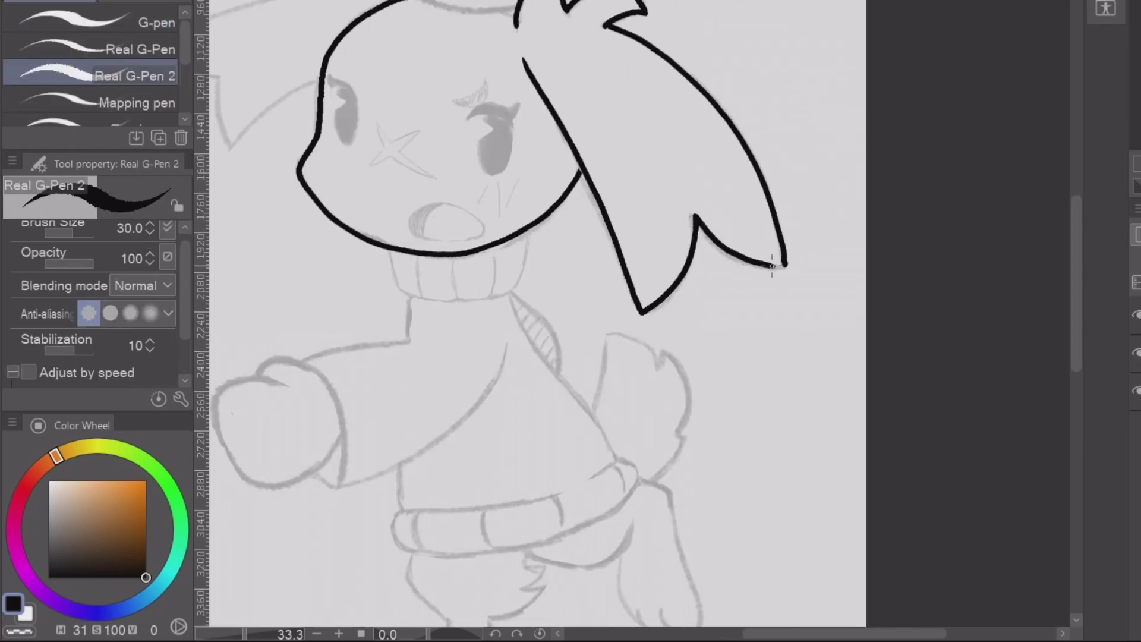
# Ink the smaller left ear with its notched tip and the hair tuft at its base
pyautogui.hscroll(-5, 758, 262)
pyautogui.scroll(2, 757, 262)
pyautogui.moveTo(603, 157)
pyautogui.mouseDown()
pyautogui.moveTo(436, 119)
pyautogui.moveTo(621, 71)
pyautogui.mouseUp()
pyautogui.hscroll(2, 621, 71)
pyautogui.scroll(1, 621, 71)
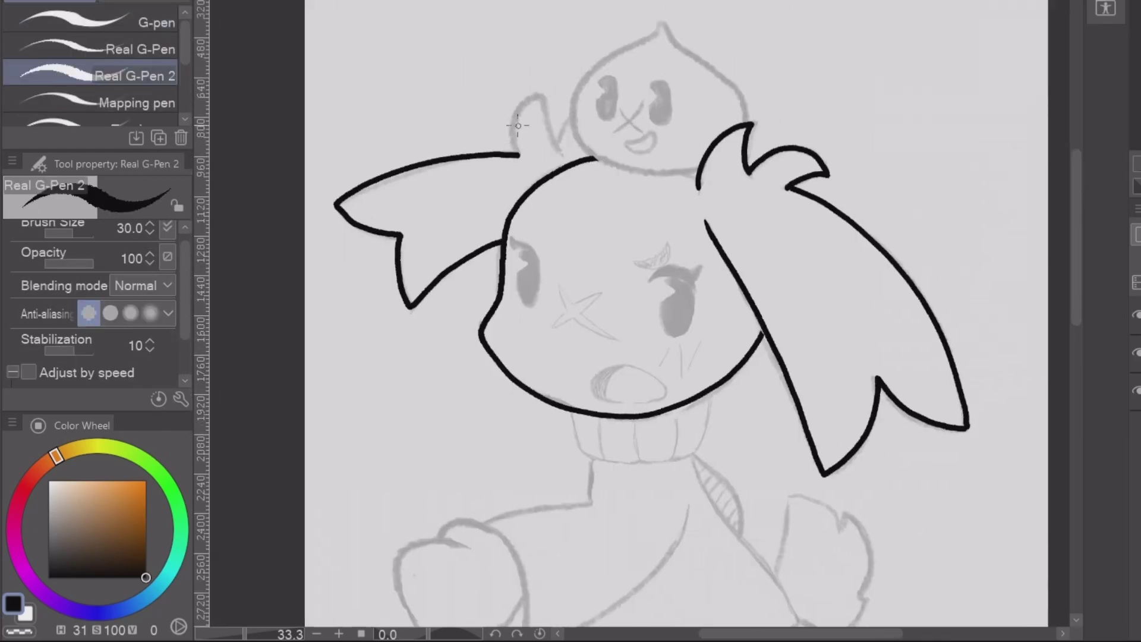
pyautogui.moveTo(517, 153)
pyautogui.mouseDown()
pyautogui.moveTo(544, 91)
pyautogui.moveTo(559, 149)
pyautogui.moveTo(553, 116)
pyautogui.moveTo(586, 131)
pyautogui.mouseUp()
pyautogui.press('e')
pyautogui.press('p')
pyautogui.press('e')
pyautogui.press('p')
# Ink the outline of the small onion-shaped face on the head, redoing strokes that miss the sketch
pyautogui.moveTo(586, 131); pyautogui.dragTo(995, 156)
pyautogui.scroll(2, 994, 156)
pyautogui.hotkey('ctrl', 'z')
pyautogui.moveTo(722, 160)
pyautogui.mouseDown()
pyautogui.moveTo(535, 136)
pyautogui.moveTo(588, 342)
pyautogui.mouseUp()
pyautogui.hotkey('ctrl', 'z')
pyautogui.moveTo(722, 159); pyautogui.dragTo(589, 341)
pyautogui.moveTo(724, 156); pyautogui.dragTo(687, 355)
pyautogui.hotkey('ctrl', '@')
# Ink the turtleneck collar's outer contour beneath the chin
pyautogui.scroll(-5, 523, 149)
pyautogui.moveTo(513, 129)
pyautogui.mouseDown()
pyautogui.moveTo(716, 105)
pyautogui.moveTo(722, 119)
pyautogui.moveTo(726, 98)
pyautogui.mouseUp()
pyautogui.hotkey('ctrl', 'z')
pyautogui.moveTo(535, 138); pyautogui.dragTo(567, 205)
pyautogui.hotkey('ctrl', 'z')
pyautogui.hotkey('ctrl', 'z')
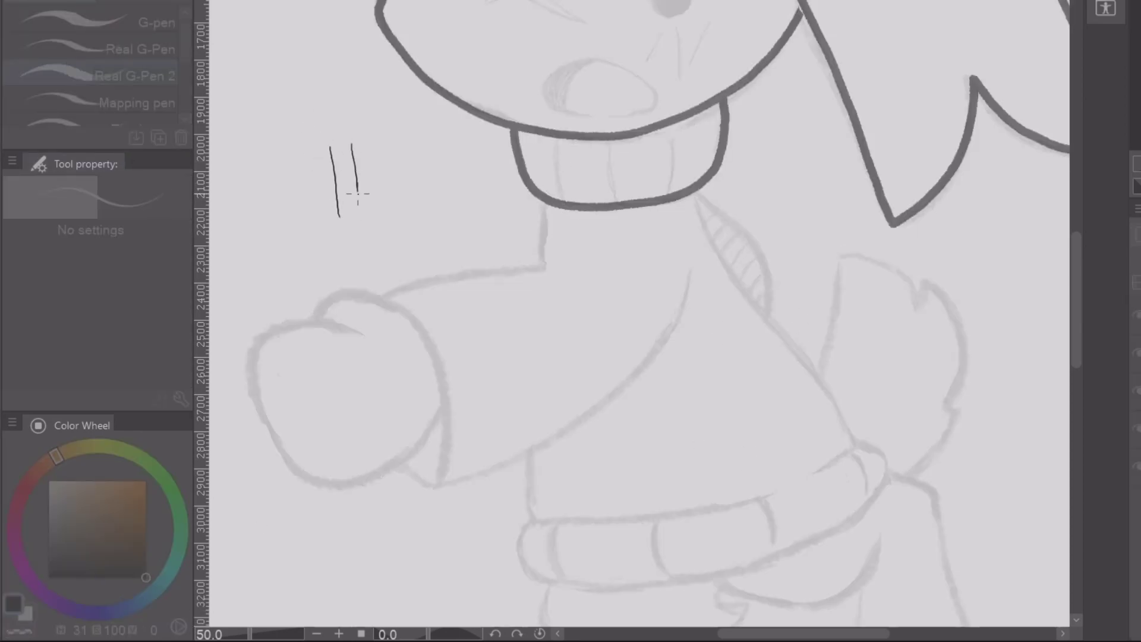
pyautogui.hotkey('ctrl', 'z')
pyautogui.hotkey('ctrl', 'z')
pyautogui.moveTo(342, 164); pyautogui.dragTo(389, 300)
pyautogui.hotkey('ctrl', 'z')
pyautogui.moveTo(356, 152); pyautogui.dragTo(324, 255)
pyautogui.moveTo(384, 178); pyautogui.dragTo(449, 226)
pyautogui.hotkey('ctrl', 'z')
pyautogui.hotkey('ctrl', 'z')
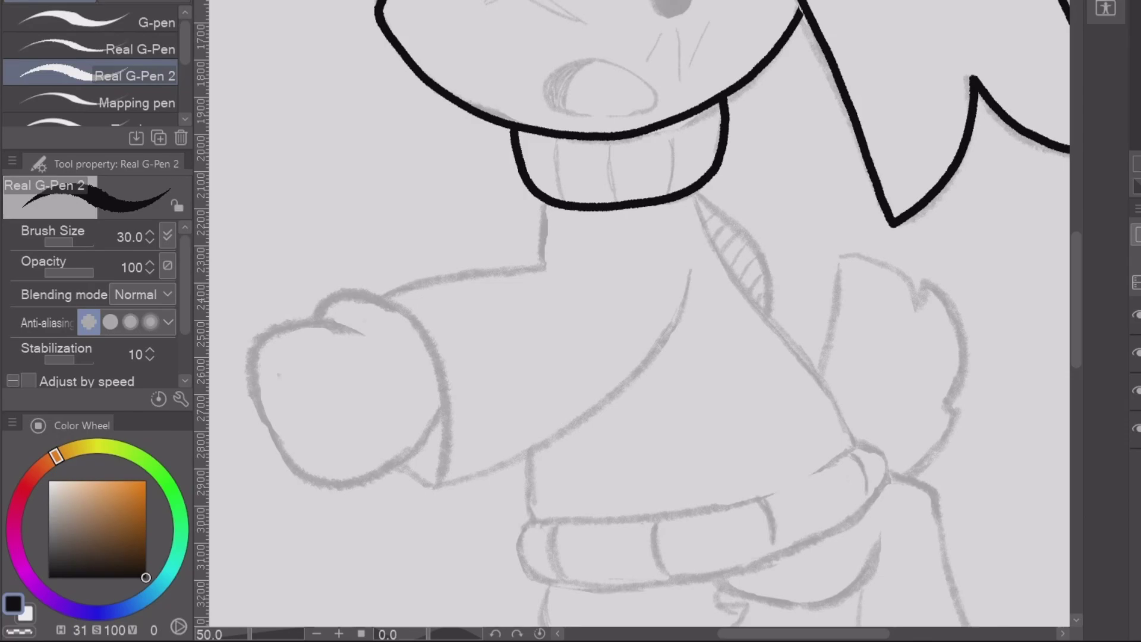
# Ink the short vertical rib lines inside the turtleneck collar
pyautogui.moveTo(549, 150); pyautogui.dragTo(564, 202)
pyautogui.moveTo(608, 156); pyautogui.dragTo(620, 204)
pyautogui.moveTo(675, 148); pyautogui.dragTo(682, 190)
pyautogui.hotkey('ctrl', 'z')
# Ink the sweater's shoulder line, body sides and upper sleeve edges, cleaning up strokes that overshoot the sketch
pyautogui.moveTo(654, 297)
pyautogui.mouseDown()
pyautogui.moveTo(666, 169)
pyautogui.moveTo(669, 214)
pyautogui.mouseUp()
pyautogui.moveTo(559, 115)
pyautogui.mouseDown()
pyautogui.moveTo(561, 180)
pyautogui.moveTo(401, 212)
pyautogui.mouseUp()
pyautogui.press('e')
pyautogui.press('p')
pyautogui.moveTo(598, 167)
pyautogui.mouseDown()
pyautogui.moveTo(452, 249)
pyautogui.moveTo(394, 414)
pyautogui.moveTo(549, 275)
pyautogui.mouseUp()
pyautogui.press('e')
pyautogui.press('p')
# Ink the outstretched paw, the sleeve's cuff and underside, and the outer contour of the sweater hem
pyautogui.press('@')
pyautogui.moveTo(603, 66)
pyautogui.mouseDown()
pyautogui.moveTo(538, 203)
pyautogui.moveTo(443, 203)
pyautogui.moveTo(635, 454)
pyautogui.moveTo(761, 156)
pyautogui.mouseUp()
pyautogui.press('@')
pyautogui.moveTo(632, 135)
pyautogui.mouseDown()
pyautogui.moveTo(531, 35)
pyautogui.moveTo(692, 308)
pyautogui.moveTo(728, 333)
pyautogui.mouseUp()
pyautogui.moveTo(364, 297); pyautogui.dragTo(383, 423)
pyautogui.moveTo(535, 357); pyautogui.dragTo(654, 237)
pyautogui.moveTo(521, 44)
pyautogui.mouseDown()
pyautogui.moveTo(573, 335)
pyautogui.moveTo(620, 389)
pyautogui.mouseUp()
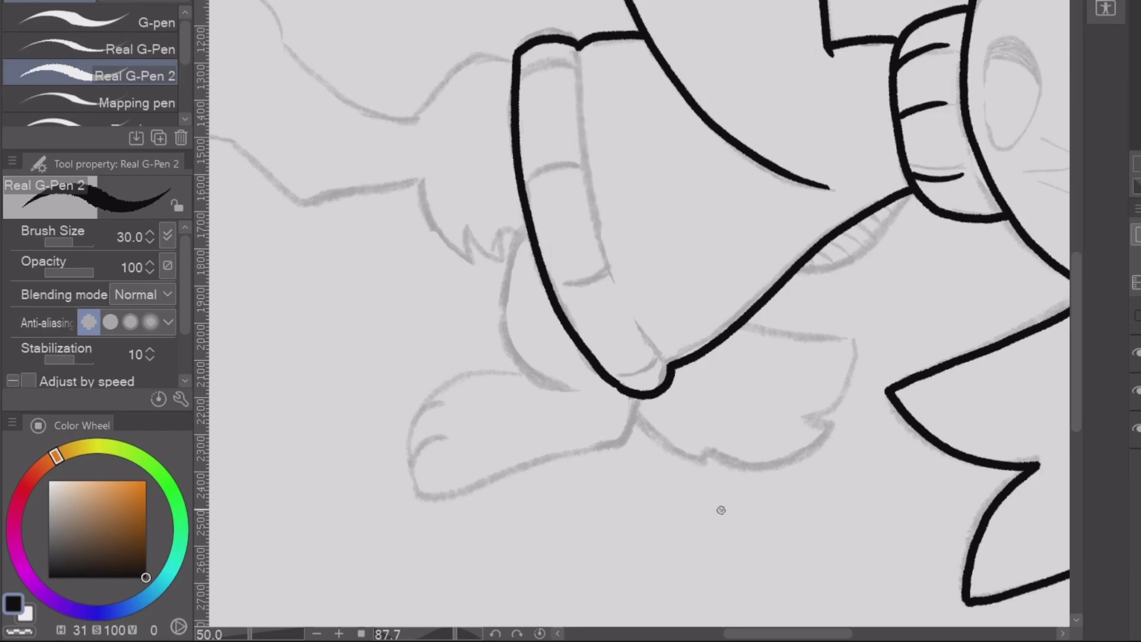
# Ink the hem band's upper edge, the fold at its end and the short rib lines across it
pyautogui.hotkey('ctrl', 'z')
pyautogui.moveTo(572, 49)
pyautogui.mouseDown()
pyautogui.moveTo(612, 276)
pyautogui.moveTo(610, 262)
pyautogui.mouseUp()
pyautogui.moveTo(632, 314); pyautogui.dragTo(671, 371)
pyautogui.hotkey('ctrl', 'z')
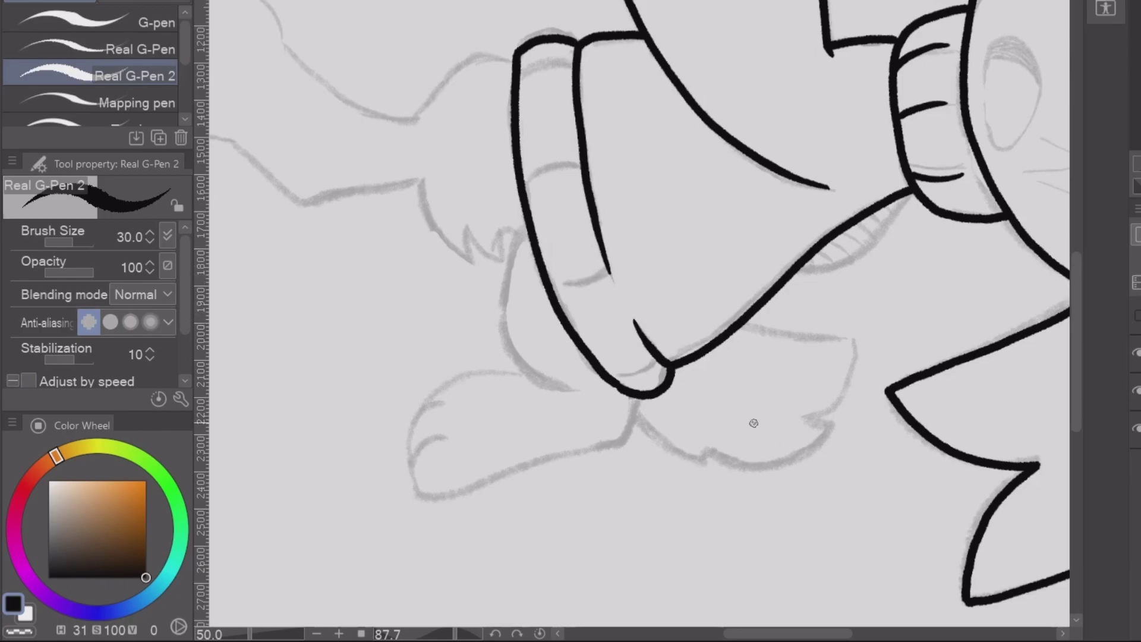
pyautogui.press('@')
pyautogui.moveTo(518, 184); pyautogui.dragTo(526, 231)
pyautogui.moveTo(618, 181); pyautogui.dragTo(632, 229)
pyautogui.moveTo(732, 163); pyautogui.dragTo(740, 199)
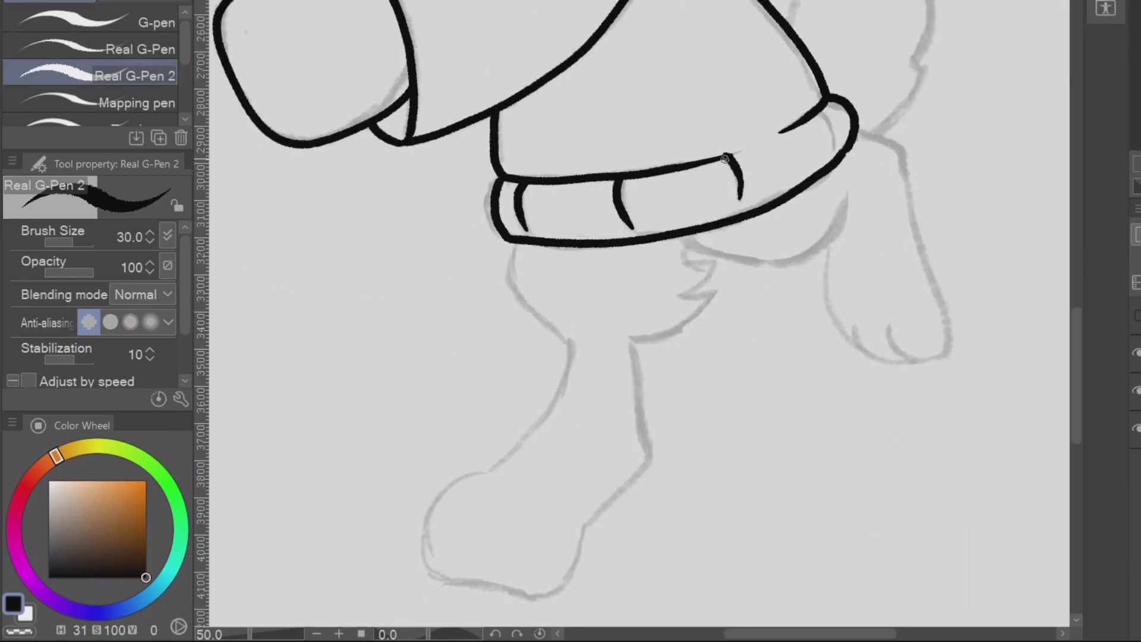
# Ink the fluffy tail and the raised hind leg with its toes and thigh curve
pyautogui.moveTo(990, 387); pyautogui.dragTo(862, 533)
pyautogui.moveTo(660, 168)
pyautogui.mouseDown()
pyautogui.moveTo(677, 80)
pyautogui.moveTo(799, 199)
pyautogui.moveTo(750, 285)
pyautogui.mouseUp()
pyautogui.hotkey('ctrl', 'z')
pyautogui.moveTo(800, 206)
pyautogui.mouseDown()
pyautogui.moveTo(752, 286)
pyautogui.moveTo(770, 164)
pyautogui.moveTo(773, 357)
pyautogui.moveTo(770, 282)
pyautogui.mouseUp()
pyautogui.moveTo(733, 208); pyautogui.dragTo(766, 285)
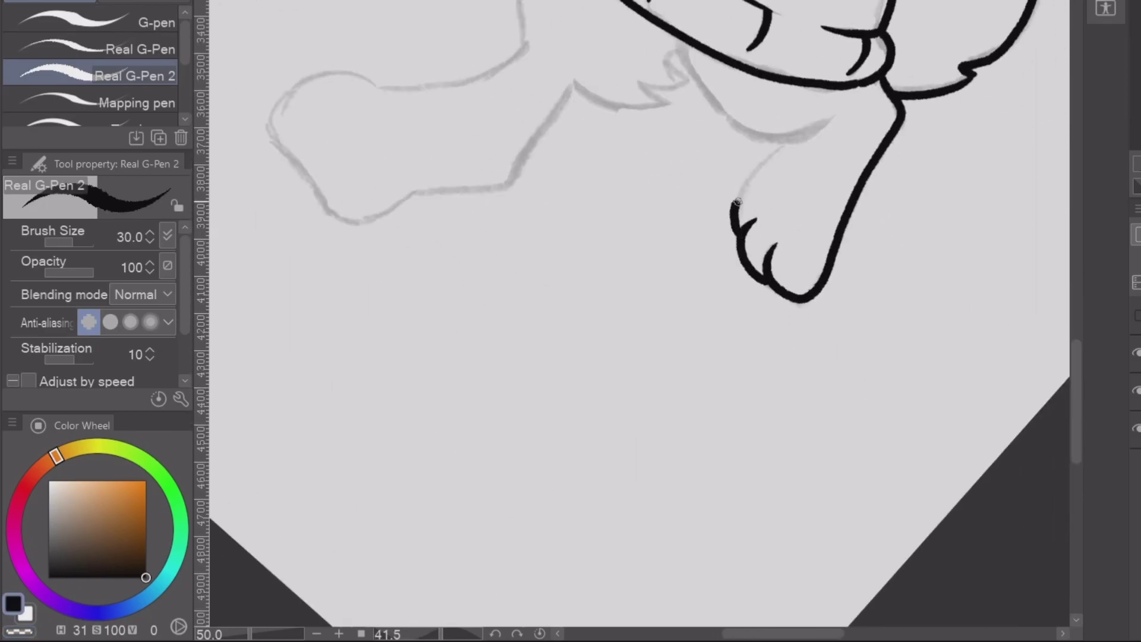
pyautogui.moveTo(737, 217); pyautogui.dragTo(773, 206)
pyautogui.moveTo(773, 205); pyautogui.dragTo(874, 162)
# Ink the standing leg with its fur tuft, ankle and large foot, redoing strokes that miss the sketch
pyautogui.moveTo(590, 262); pyautogui.dragTo(500, 361)
pyautogui.moveTo(503, 253)
pyautogui.mouseDown()
pyautogui.moveTo(665, 237)
pyautogui.moveTo(711, 45)
pyautogui.mouseUp()
pyautogui.moveTo(774, 184); pyautogui.dragTo(724, 412)
pyautogui.moveTo(661, 272)
pyautogui.mouseDown()
pyautogui.moveTo(745, 224)
pyautogui.moveTo(714, 196)
pyautogui.moveTo(713, 178)
pyautogui.mouseUp()
pyautogui.moveTo(589, 494)
pyautogui.mouseDown()
pyautogui.moveTo(622, 382)
pyautogui.moveTo(564, 406)
pyautogui.moveTo(579, 374)
pyautogui.moveTo(564, 401)
pyautogui.mouseUp()
pyautogui.hotkey('ctrl', 'z')
pyautogui.hotkey('ctrl', 'z')
pyautogui.moveTo(630, 333); pyautogui.dragTo(606, 538)
# Reduce the brush size to 20, then ink the small face's notched eyes and smile and fill the eyes black
pyautogui.scroll(6, 639, 315)
pyautogui.scroll(4, 639, 315)
pyautogui.press('[')
pyautogui.press('[')
pyautogui.moveTo(538, 299)
pyautogui.mouseDown()
pyautogui.moveTo(597, 275)
pyautogui.moveTo(541, 301)
pyautogui.mouseUp()
pyautogui.moveTo(487, 176); pyautogui.dragTo(519, 246)
pyautogui.moveTo(481, 215)
pyautogui.mouseDown()
pyautogui.moveTo(501, 254)
pyautogui.moveTo(491, 177)
pyautogui.moveTo(375, 126)
pyautogui.mouseUp()
pyautogui.moveTo(474, 122)
pyautogui.mouseDown()
pyautogui.moveTo(515, 149)
pyautogui.moveTo(517, 179)
pyautogui.mouseUp()
pyautogui.moveTo(476, 132); pyautogui.dragTo(486, 171)
pyautogui.press('g')
pyautogui.click(386, 158)
pyautogui.press('p')
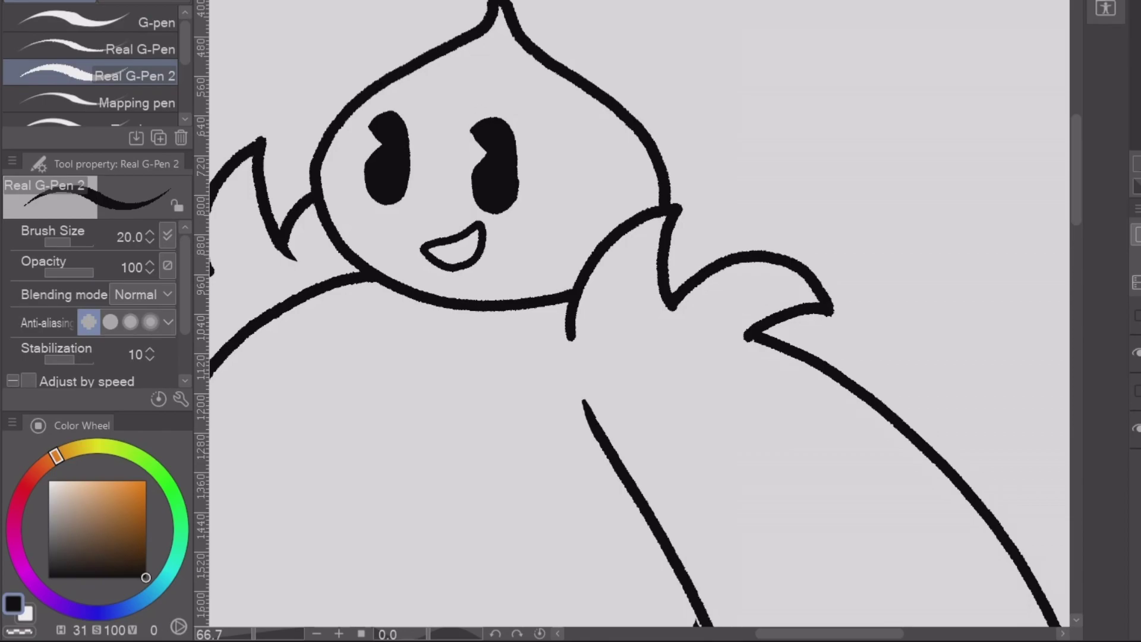
# Show the sketch and ink the creature's far eye with its lash and notched highlight, filling it black
pyautogui.click(1136, 391)
pyautogui.moveTo(681, 398)
pyautogui.mouseDown()
pyautogui.moveTo(681, 71)
pyautogui.moveTo(722, 28)
pyautogui.moveTo(986, 84)
pyautogui.mouseUp()
pyautogui.press('h')
pyautogui.moveTo(791, 107)
pyautogui.mouseDown()
pyautogui.moveTo(772, 128)
pyautogui.moveTo(752, 247)
pyautogui.moveTo(771, 134)
pyautogui.moveTo(788, 127)
pyautogui.mouseUp()
pyautogui.hotkey('ctrl', '+')
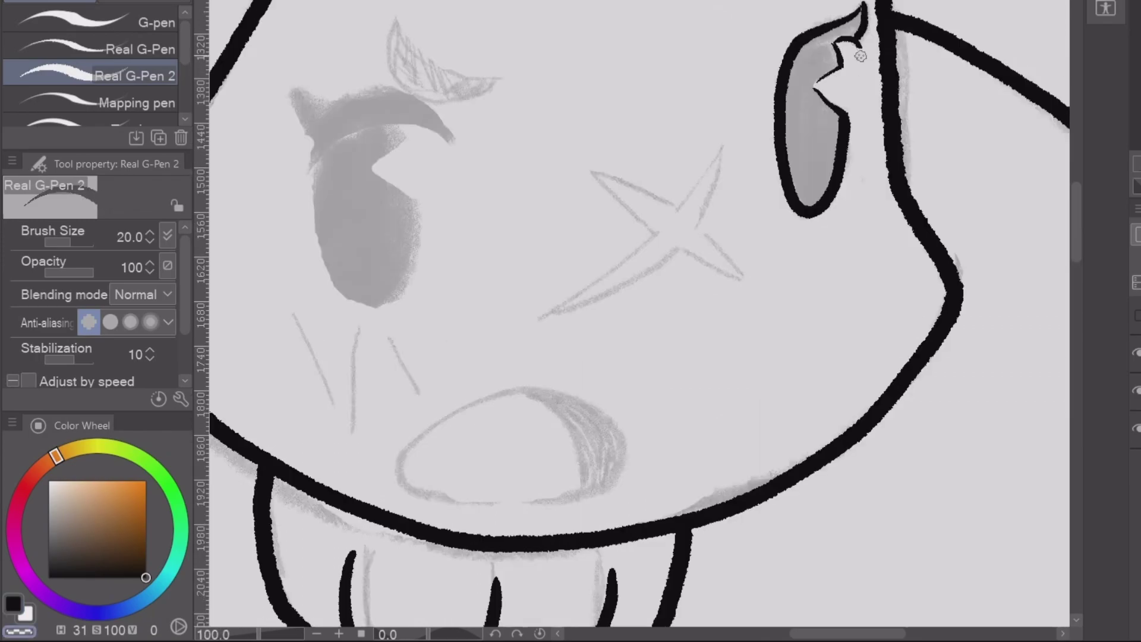
pyautogui.press('g')
pyautogui.click(820, 148)
# Ink the creature's near eye as a solid black notched oval with a thick lash and pointed corner
pyautogui.press('p')
pyautogui.click(1135, 390)
pyautogui.moveTo(291, 97); pyautogui.dragTo(541, 144)
pyautogui.moveTo(541, 144)
pyautogui.mouseDown()
pyautogui.moveTo(586, 332)
pyautogui.moveTo(636, 347)
pyautogui.mouseUp()
pyautogui.hotkey('ctrl', 'z')
pyautogui.moveTo(656, 246); pyautogui.dragTo(636, 351)
pyautogui.moveTo(651, 170)
pyautogui.mouseDown()
pyautogui.moveTo(666, 255)
pyautogui.moveTo(476, 285)
pyautogui.mouseUp()
pyautogui.moveTo(526, 225); pyautogui.dragTo(582, 189)
pyautogui.moveTo(442, 292)
pyautogui.mouseDown()
pyautogui.moveTo(583, 189)
pyautogui.moveTo(486, 247)
pyautogui.moveTo(579, 189)
pyautogui.mouseUp()
pyautogui.hotkey('ctrl', 'z')
pyautogui.hotkey('ctrl', '@')
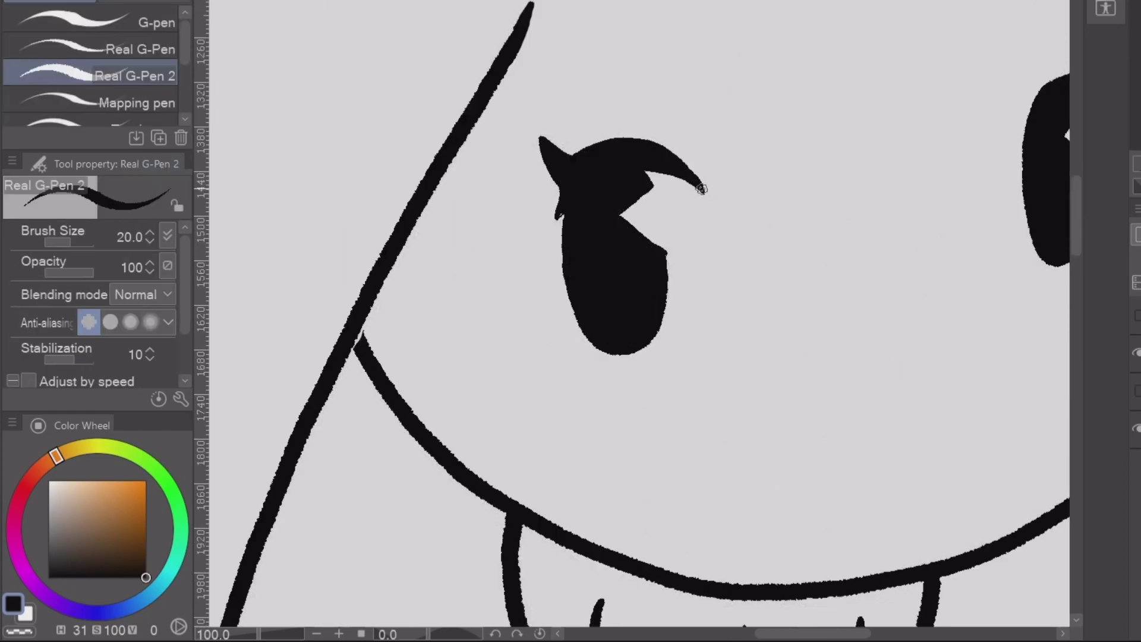
# Reduce the brush size to 15 and ink the creature's open oval mouth
pyautogui.hotkey('ctrl', '0')
pyautogui.hotkey('ctrl', '+')
pyautogui.scroll(3, 579, 191)
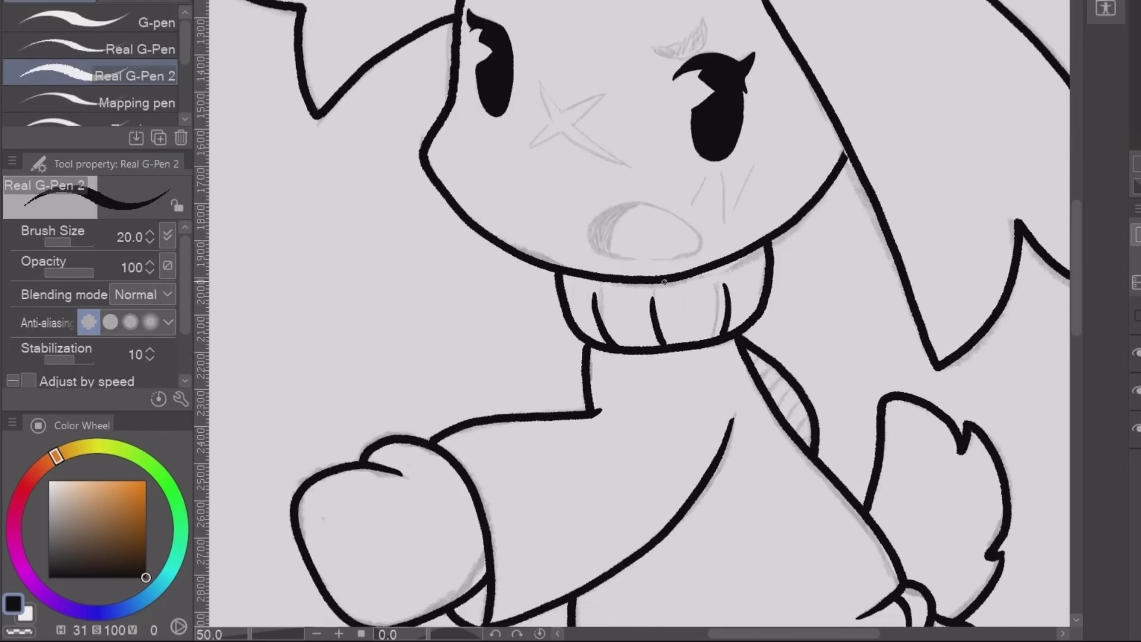
pyautogui.press('[')
pyautogui.press('[')
pyautogui.moveTo(642, 166); pyautogui.dragTo(648, 166)
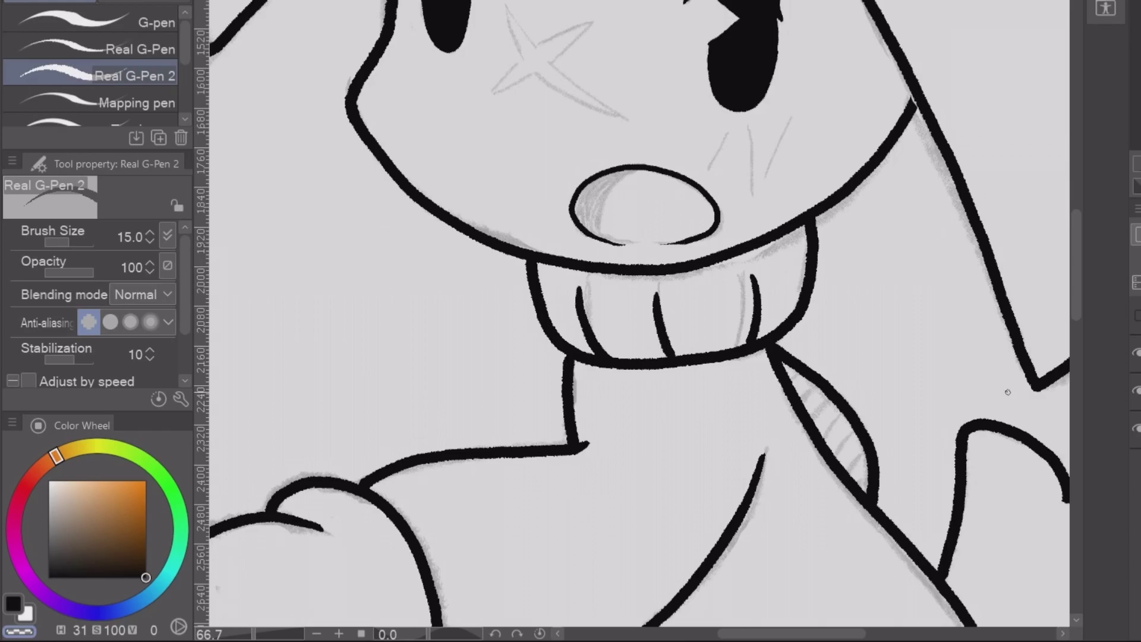
pyautogui.hotkey('ctrl', '0')
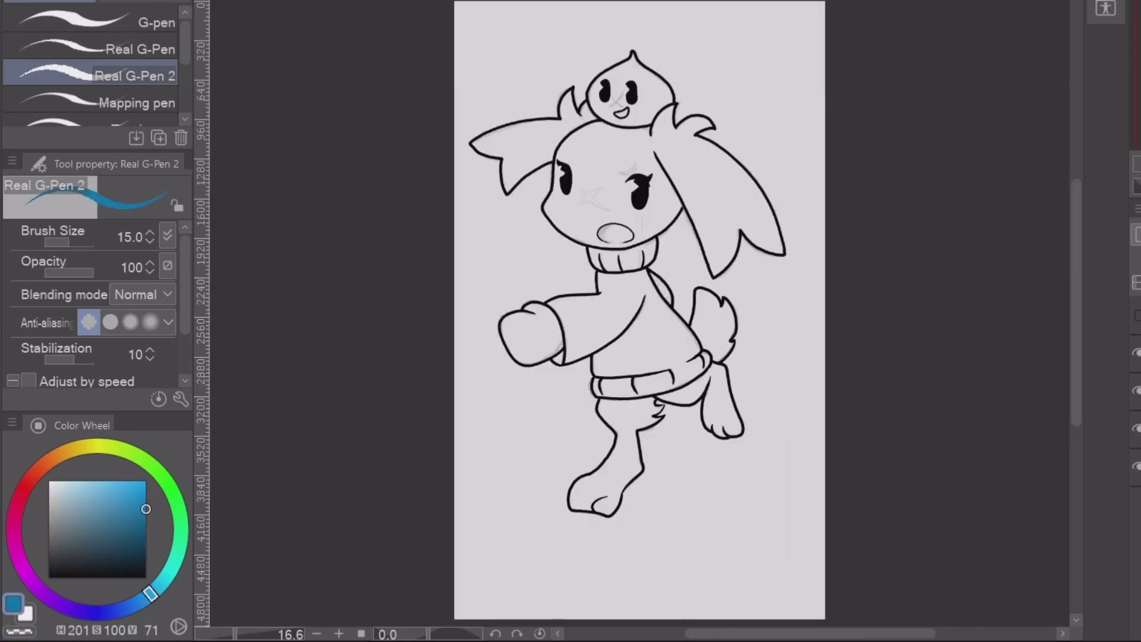
# Fill the sweater and small face with blue and the fur with off-white, against a tan background
pyautogui.press('g')
pyautogui.click(642, 333)
pyautogui.hotkey('ctrl', 'z')
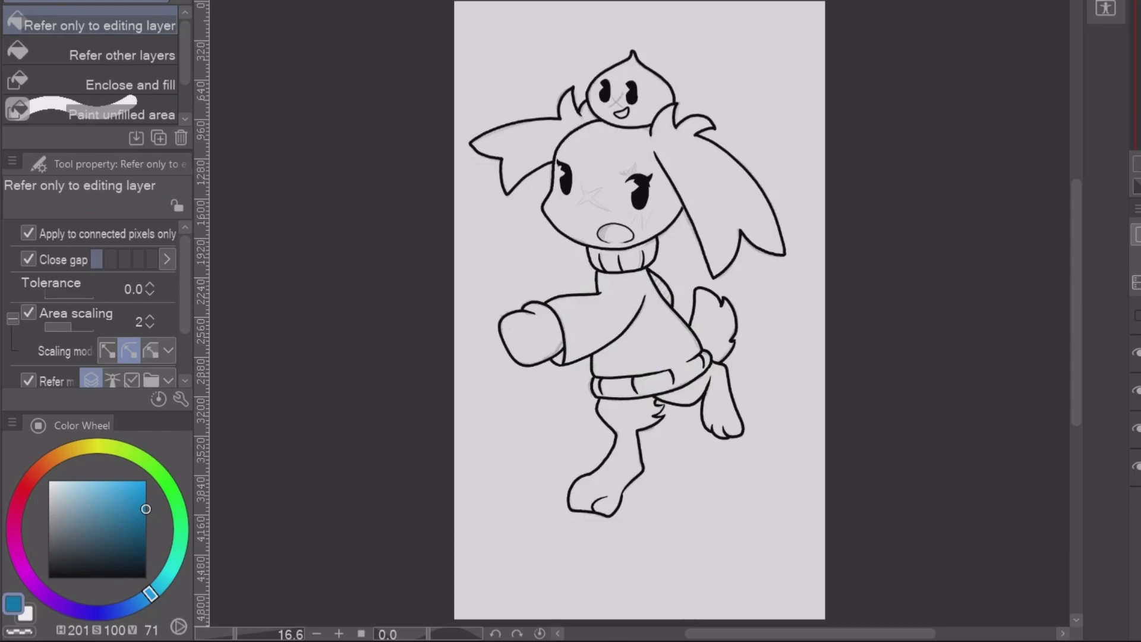
pyautogui.click(624, 321)
pyautogui.hotkey('ctrl', '+')
pyautogui.click(630, 92)
pyautogui.click(672, 280)
pyautogui.click(518, 386)
pyautogui.moveTo(594, 298); pyautogui.dragTo(615, 323)
pyautogui.click(630, 268)
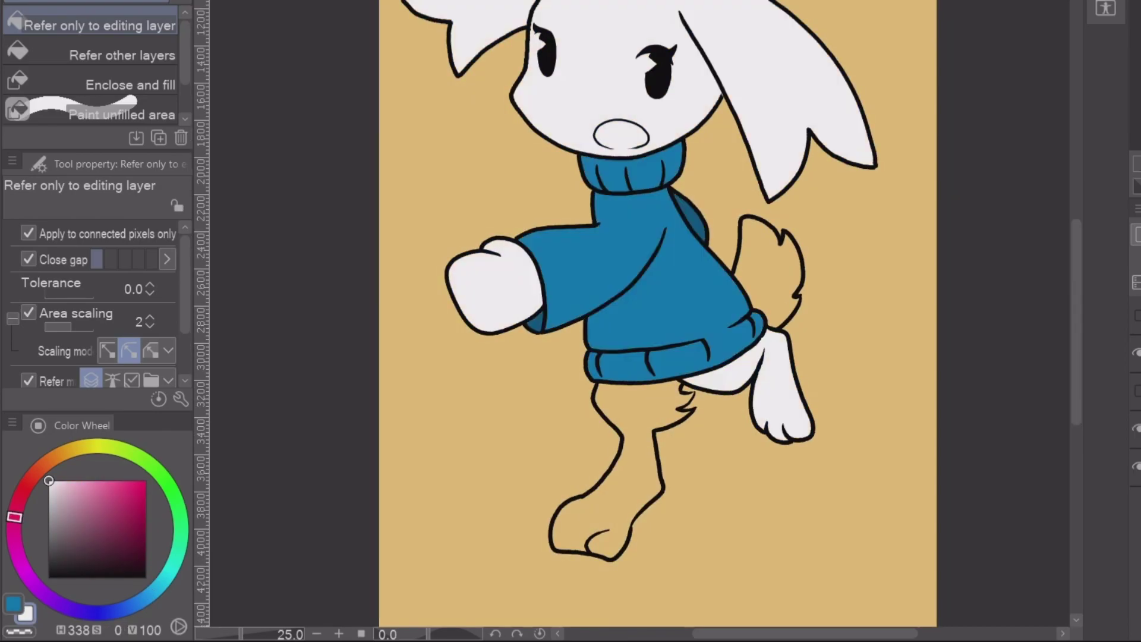
# Touch up the small face's eye notches with Lasso fill
pyautogui.press('u')
pyautogui.scroll(5, 642, 33)
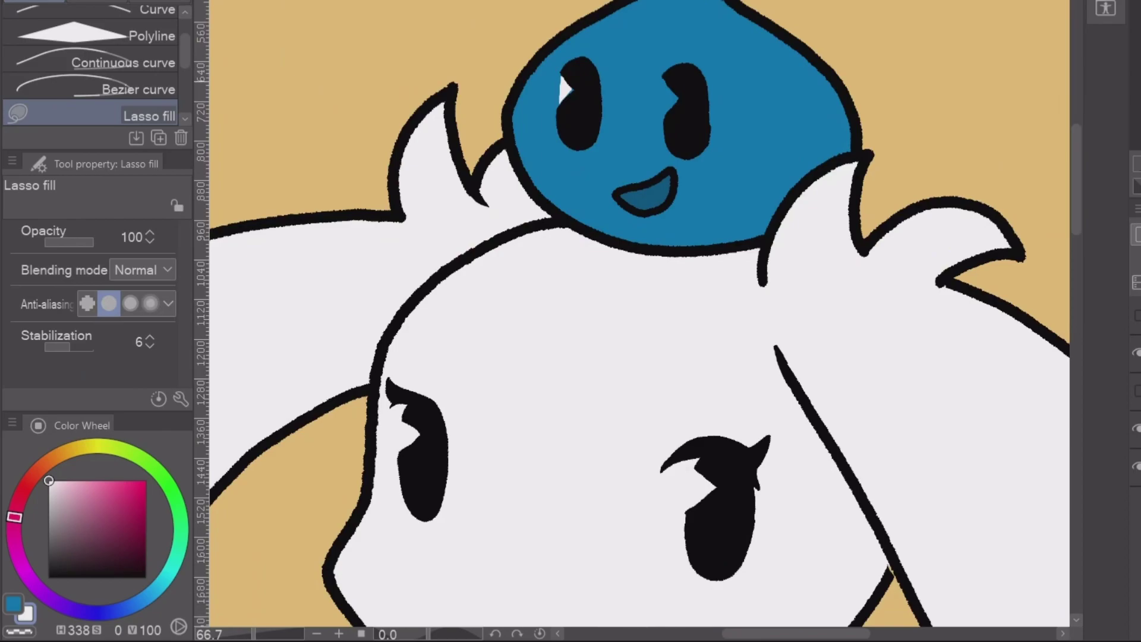
pyautogui.hotkey('ctrl', '0')
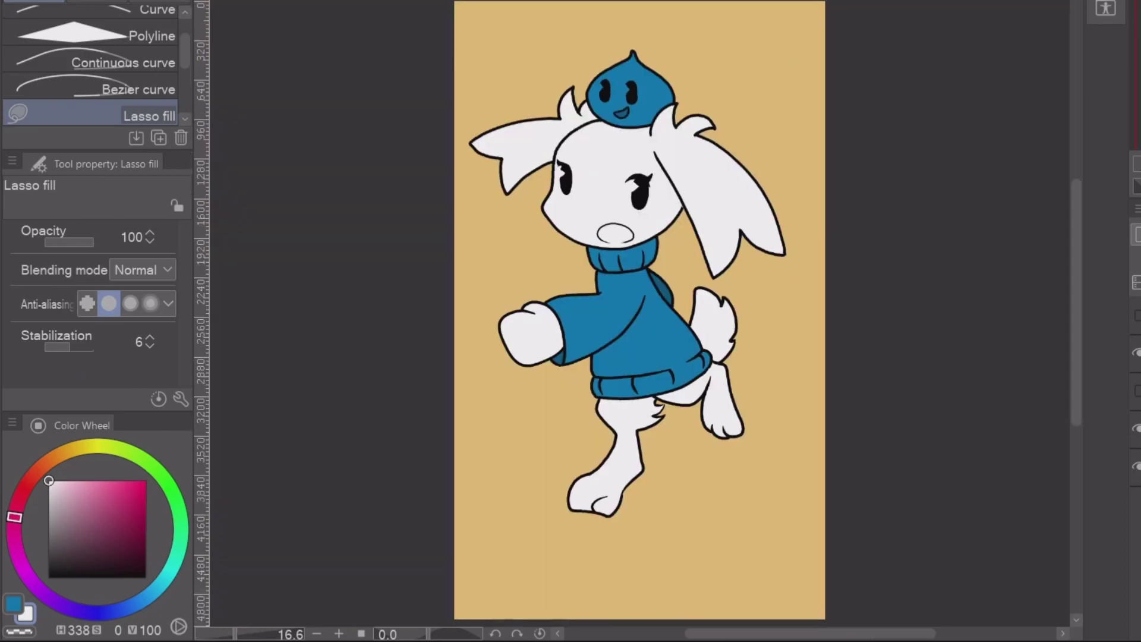
# Fill the creature's open mouth with pink and shade its inner side in a darker red
pyautogui.scroll(3, 639, 309)
pyautogui.press('p')
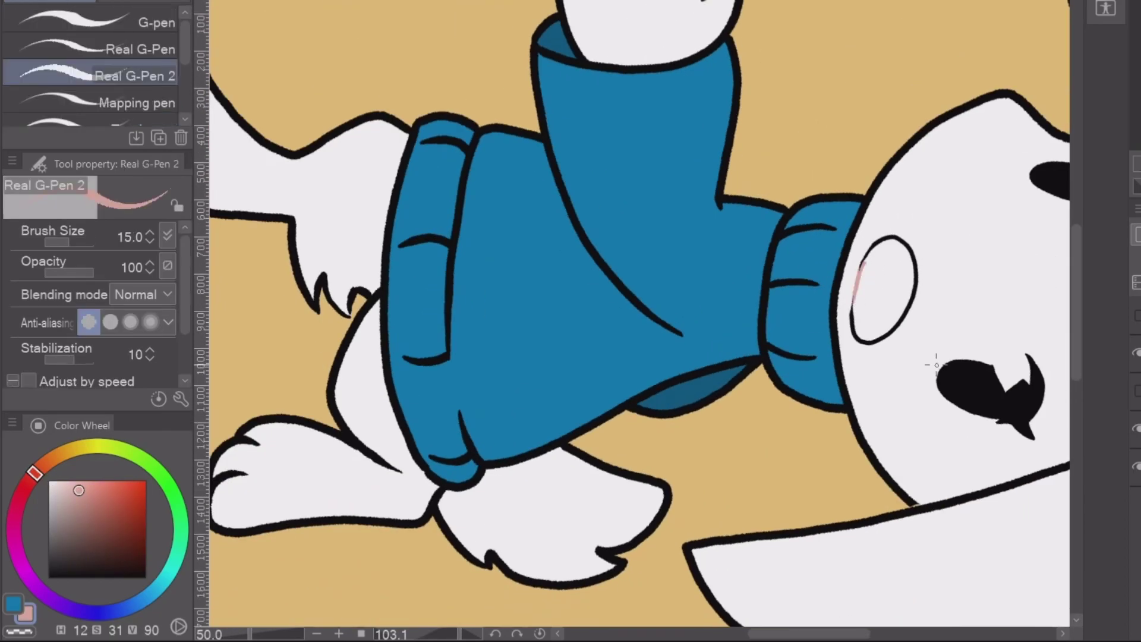
pyautogui.press('g')
pyautogui.click(882, 288)
pyautogui.scroll(2, 642, 321)
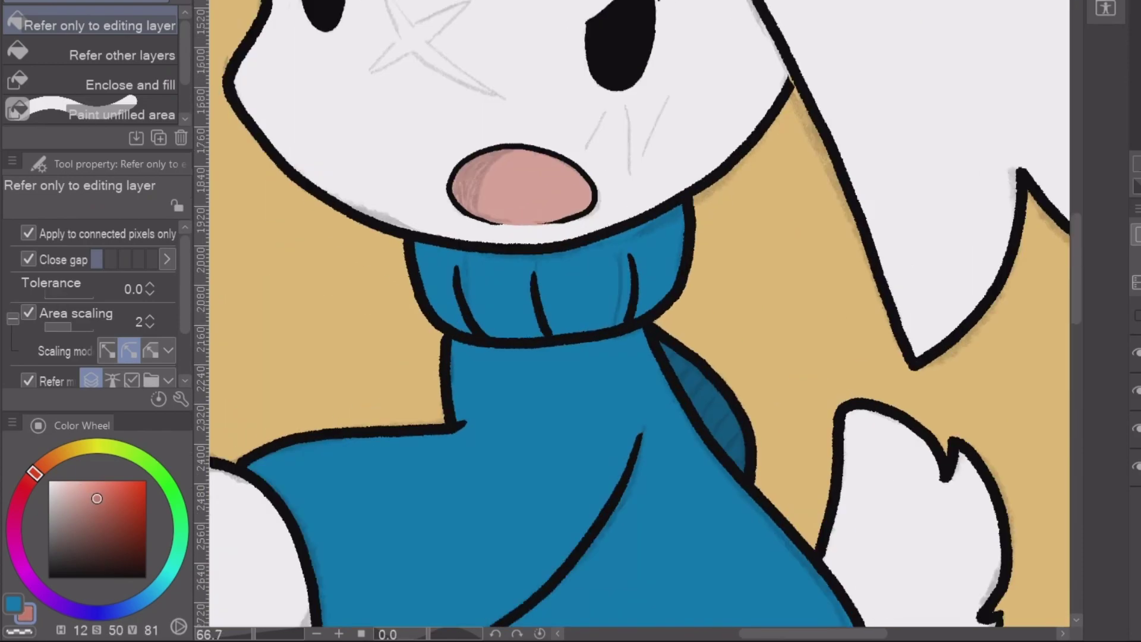
pyautogui.press('p')
pyautogui.moveTo(505, 151); pyautogui.dragTo(478, 214)
pyautogui.press('g')
pyautogui.scroll(-2, 600, 379)
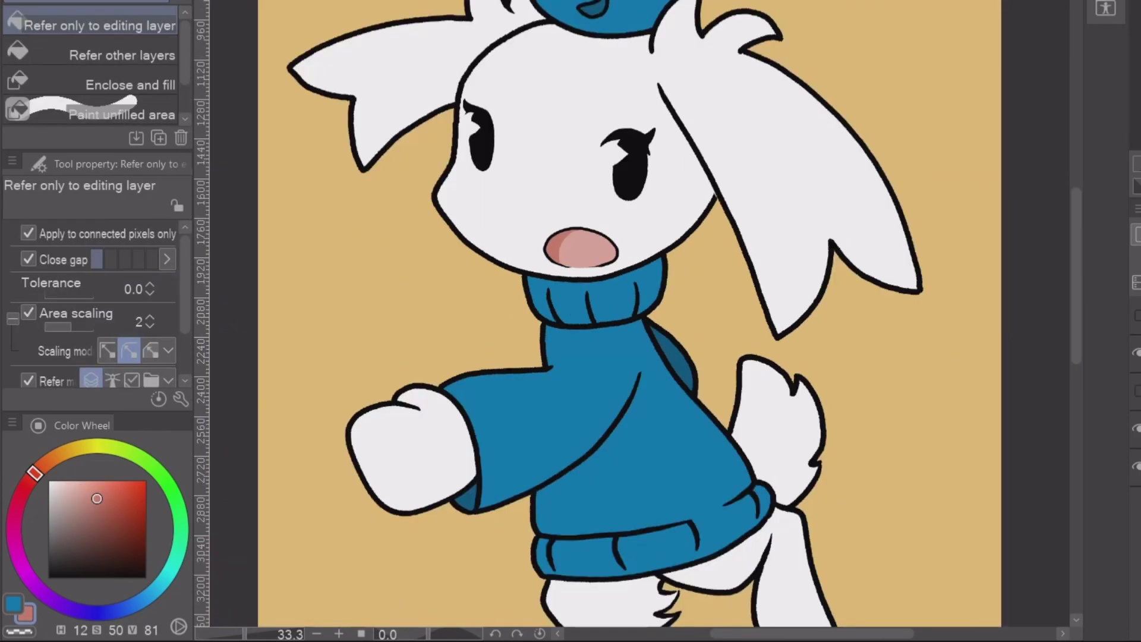
# Add a reddish tongue inside the small face's mouth
pyautogui.press('p')
pyautogui.scroll(2, 711, 6)
pyautogui.click(473, 196)
pyautogui.scroll(-4, 639, 321)
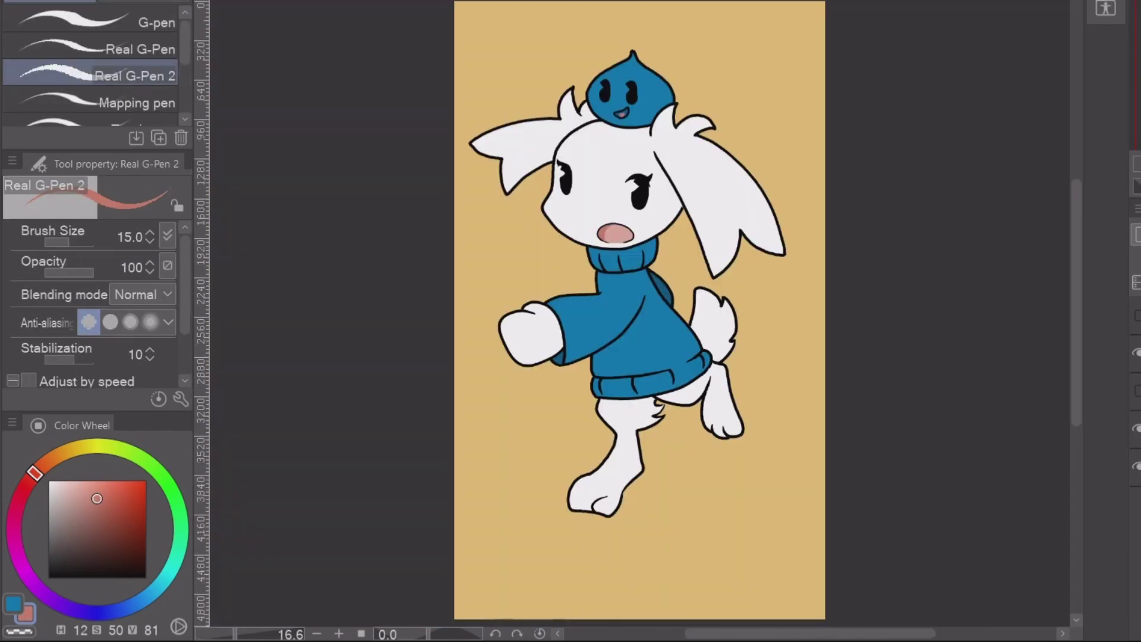
# Fill the tail and the smaller far ear with light grey
pyautogui.press('g')
pyautogui.click(715, 330)
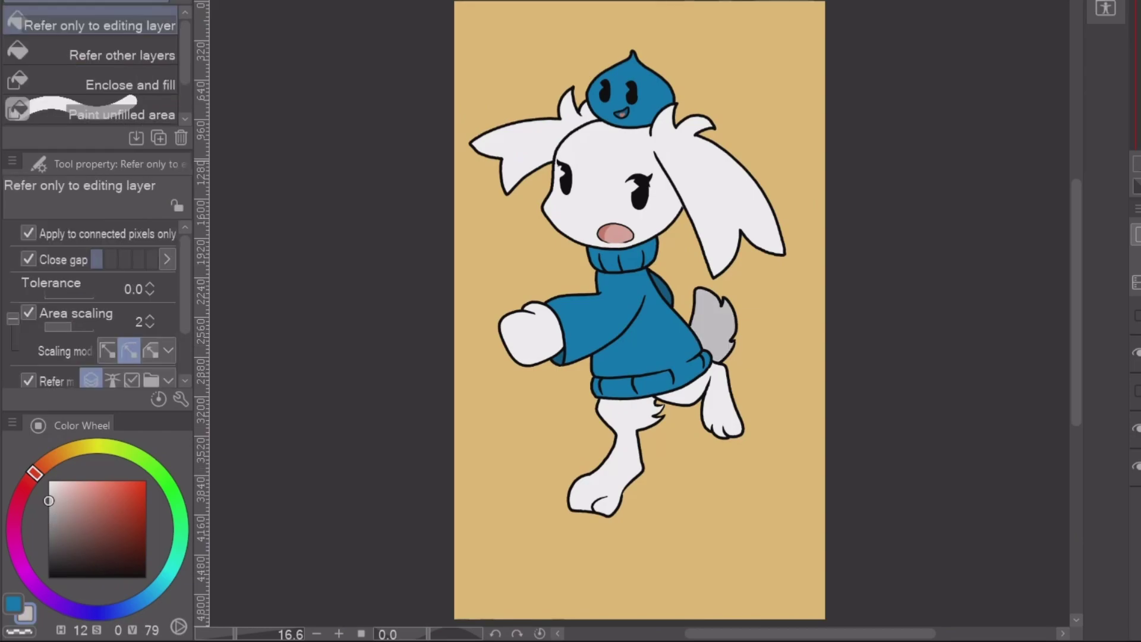
pyautogui.click(517, 151)
# Shade the fur tuft and back edge of the standing leg in light grey
pyautogui.press('p')
pyautogui.scroll(2, 506, 190)
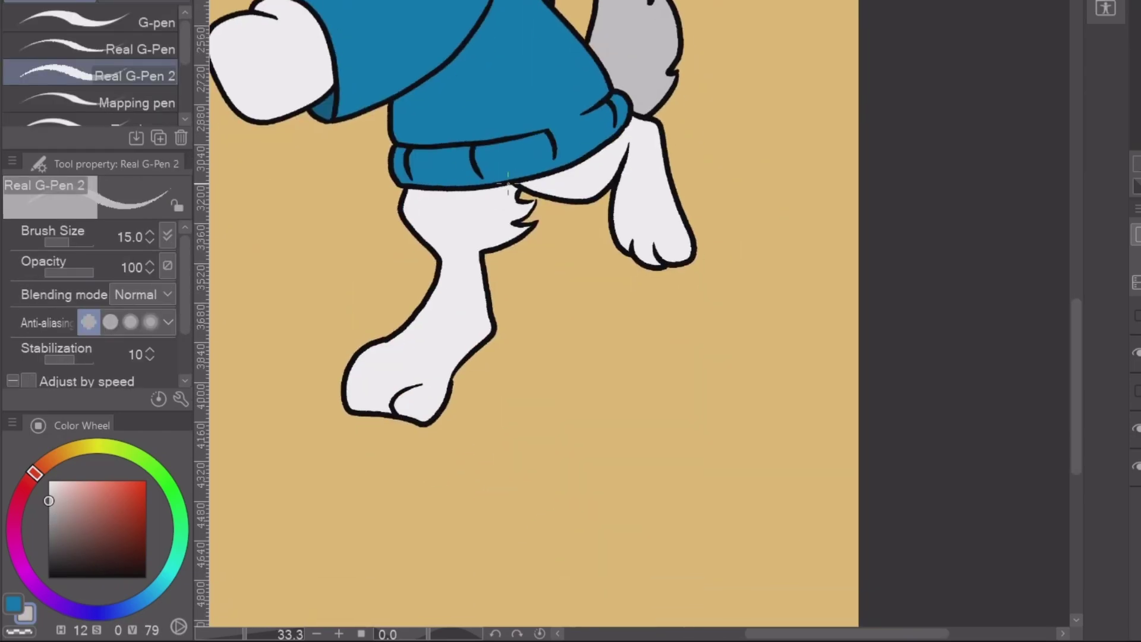
pyautogui.moveTo(513, 196); pyautogui.dragTo(490, 332)
pyautogui.press('g')
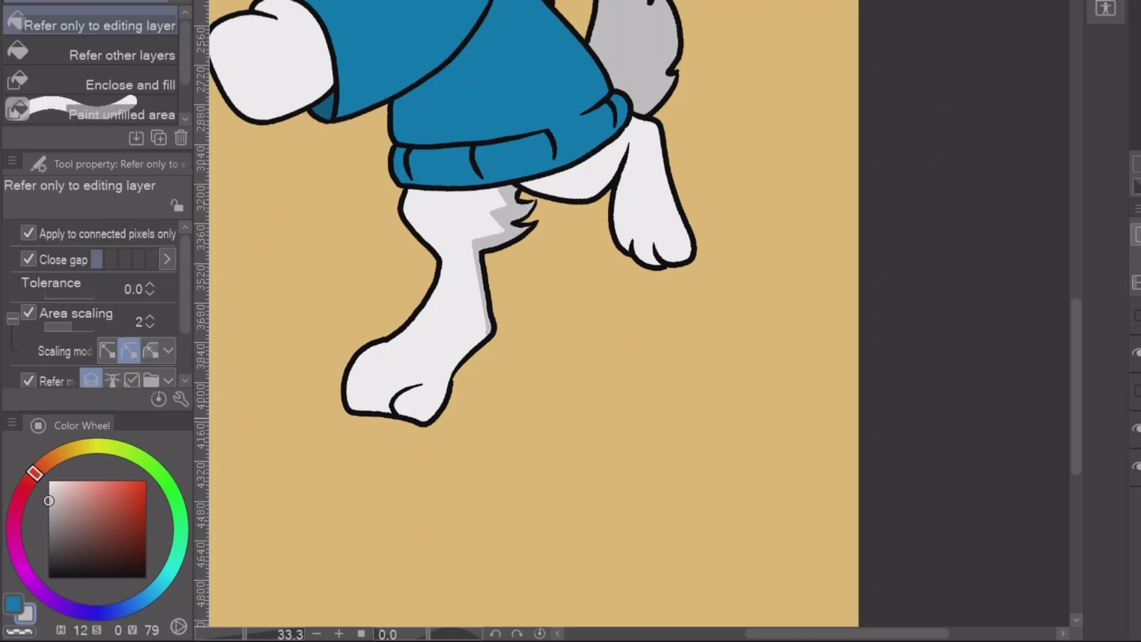
# Draw and fill a grey X-shaped mark on the muzzle and a grey crescent brow above the near eye
pyautogui.scroll(2, 505, 417)
pyautogui.press('p')
pyautogui.scroll(2, 505, 238)
pyautogui.moveTo(527, 110)
pyautogui.mouseDown()
pyautogui.moveTo(475, 152)
pyautogui.moveTo(504, 160)
pyautogui.moveTo(529, 116)
pyautogui.moveTo(461, 152)
pyautogui.moveTo(595, 297)
pyautogui.mouseUp()
pyautogui.moveTo(633, 90)
pyautogui.mouseDown()
pyautogui.moveTo(616, 217)
pyautogui.moveTo(535, 268)
pyautogui.mouseUp()
pyautogui.moveTo(511, 229); pyautogui.dragTo(443, 327)
pyautogui.moveTo(493, 253); pyautogui.dragTo(458, 293)
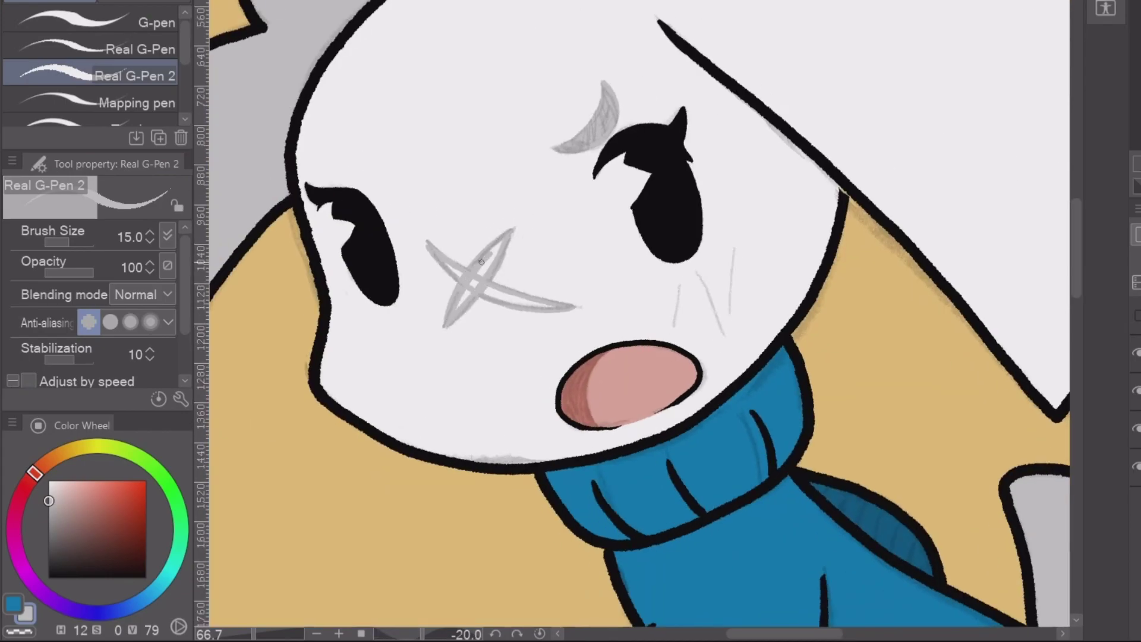
pyautogui.press('g')
pyautogui.click(475, 279)
pyautogui.scroll(2, 639, 309)
pyautogui.press('p')
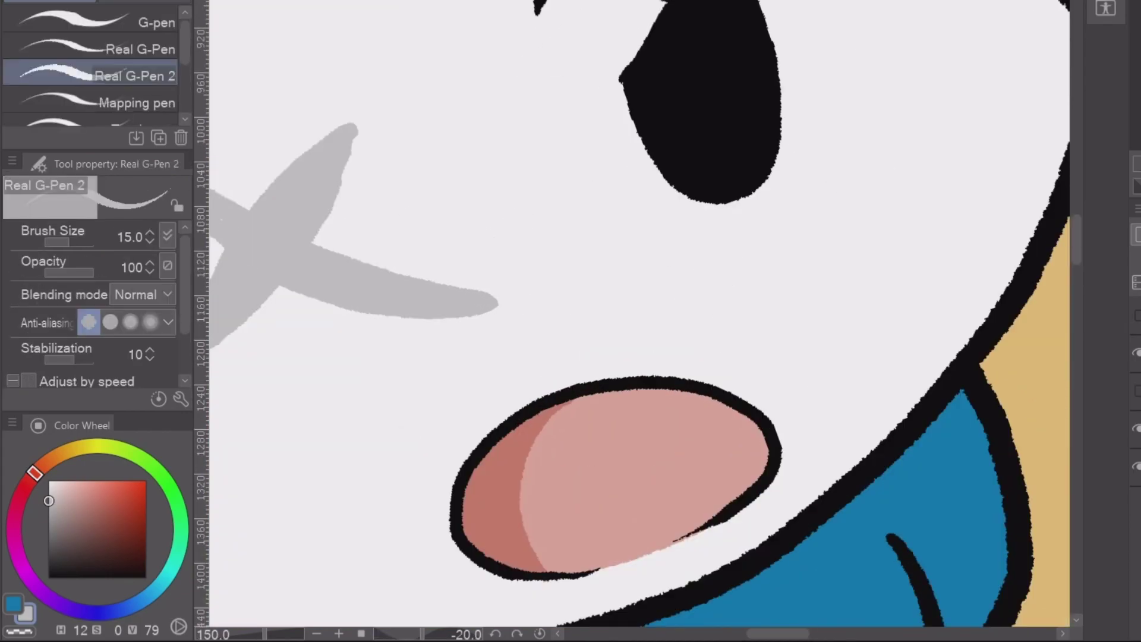
pyautogui.hotkey('ctrl', '@')
pyautogui.keyDown('alt'); pyautogui.click(711, 339); pyautogui.keyUp('alt')
pyautogui.scroll(-6, 725, 135)
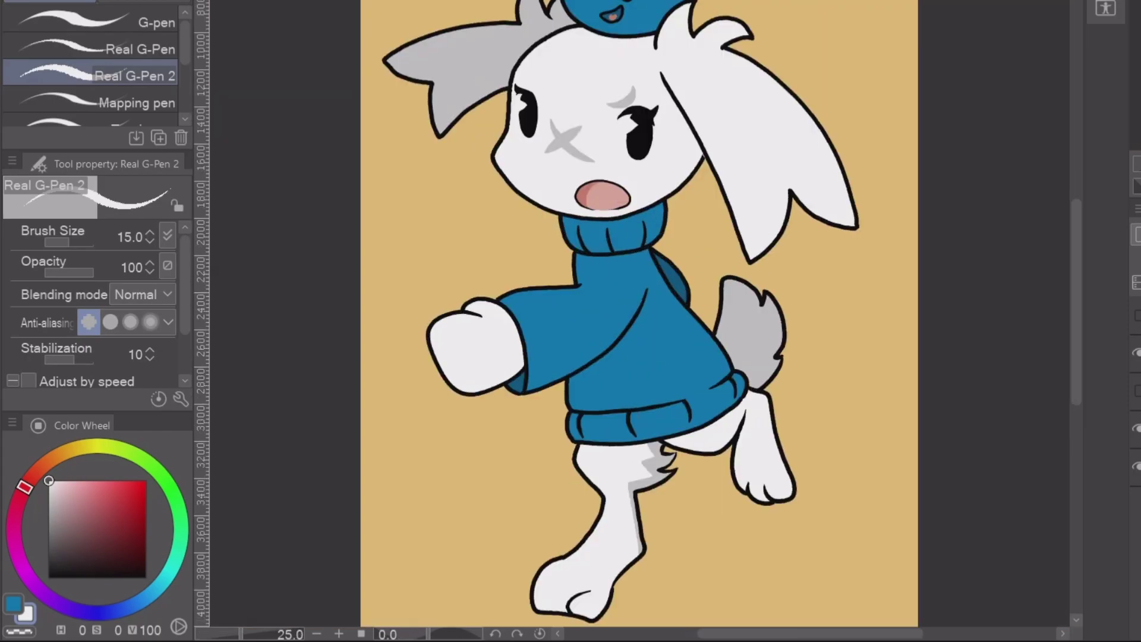
# Sample the mouth's pink and draw thin blush lines on the cheek below the near eye
pyautogui.keyDown('alt'); pyautogui.click(598, 193); pyautogui.keyUp('alt')
pyautogui.scroll(1, 830, 51)
pyautogui.moveTo(567, 202); pyautogui.dragTo(561, 219)
pyautogui.moveTo(579, 201); pyautogui.dragTo(581, 228)
pyautogui.moveTo(592, 197); pyautogui.dragTo(585, 215)
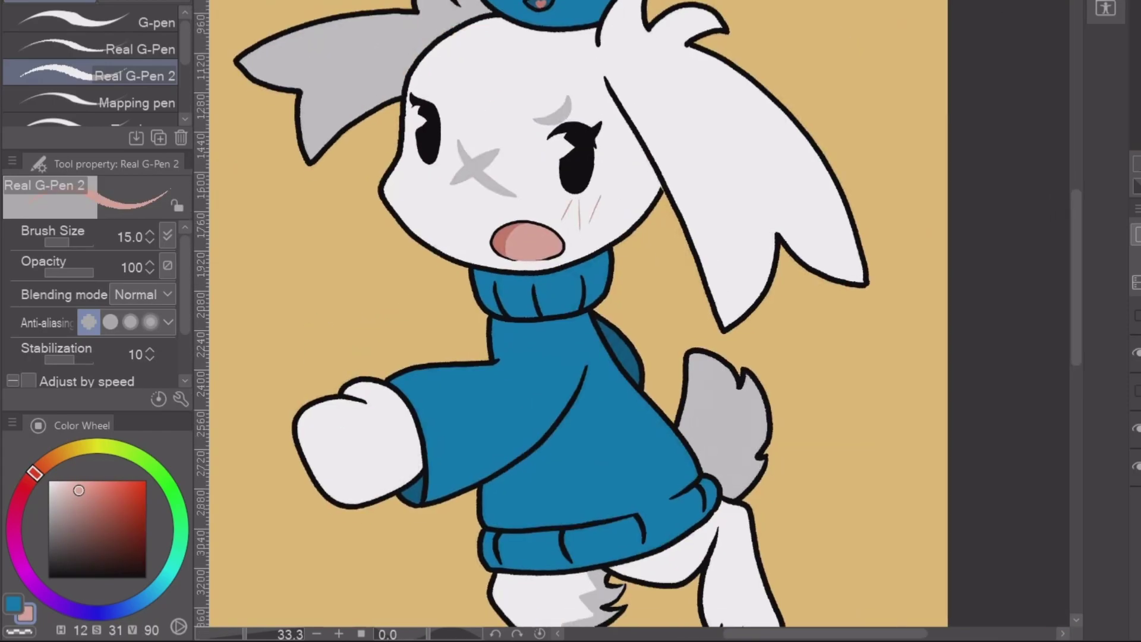
pyautogui.scroll(-1, 576, 209)
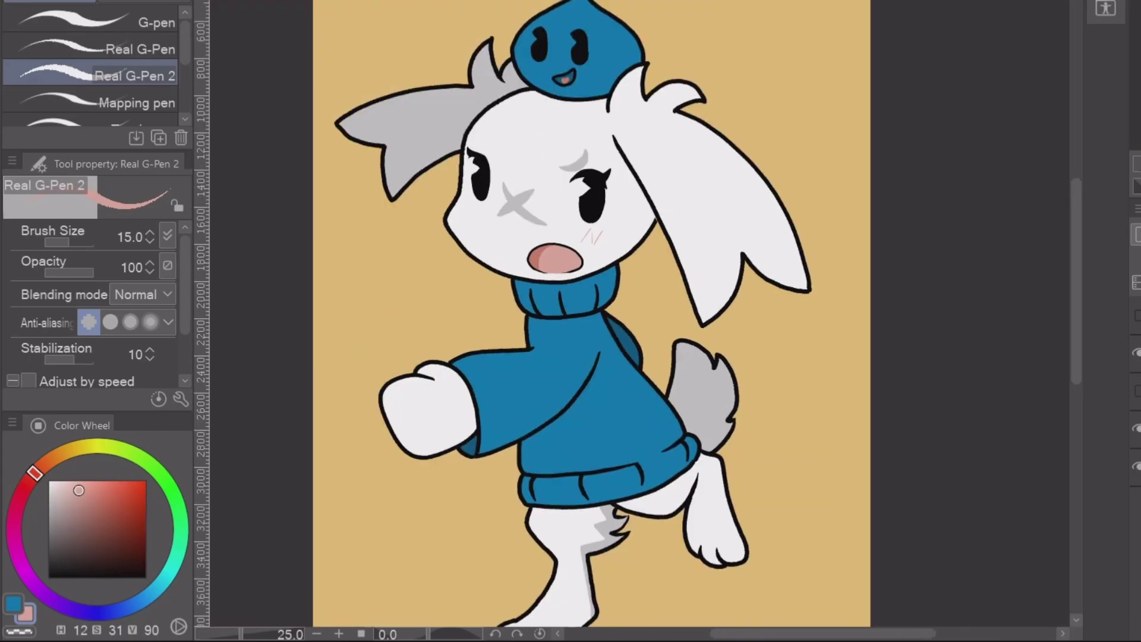
pyautogui.scroll(1, 644, 214)
pyautogui.scroll(-1, 644, 214)
# Shade the sweater just beneath the collar in dark blue with the brush size at 20
pyautogui.keyDown('alt'); pyautogui.click(648, 220); pyautogui.keyUp('alt')
pyautogui.scroll(1, 644, 214)
pyautogui.press(']')
pyautogui.press(']')
pyautogui.scroll(-1, 737, 72)
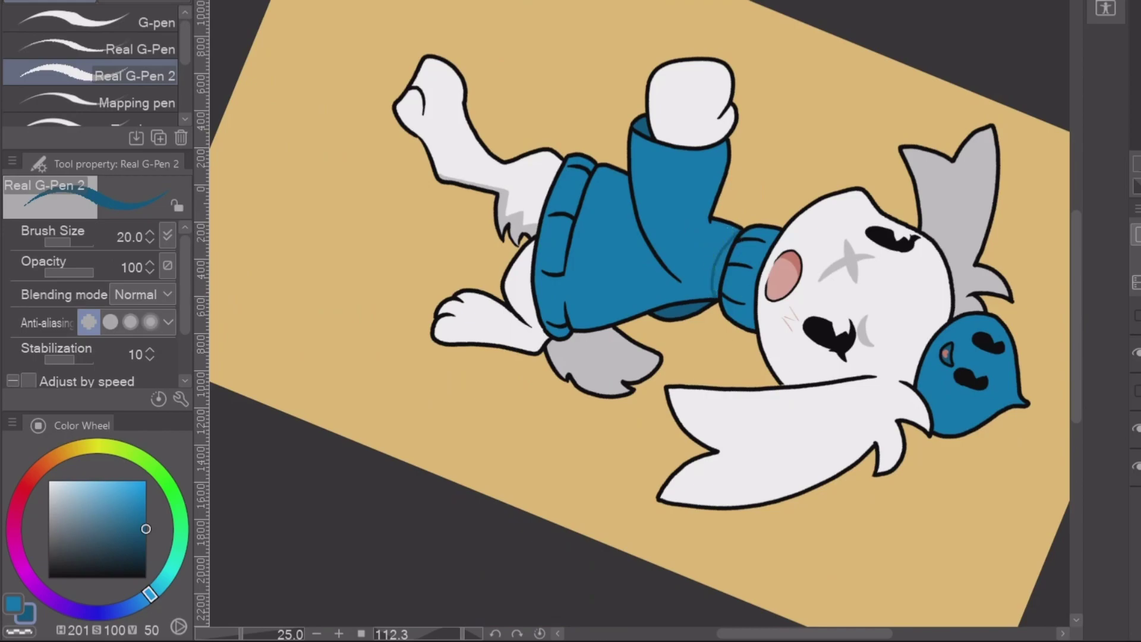
pyautogui.press('g')
pyautogui.hotkey('ctrl', '0')
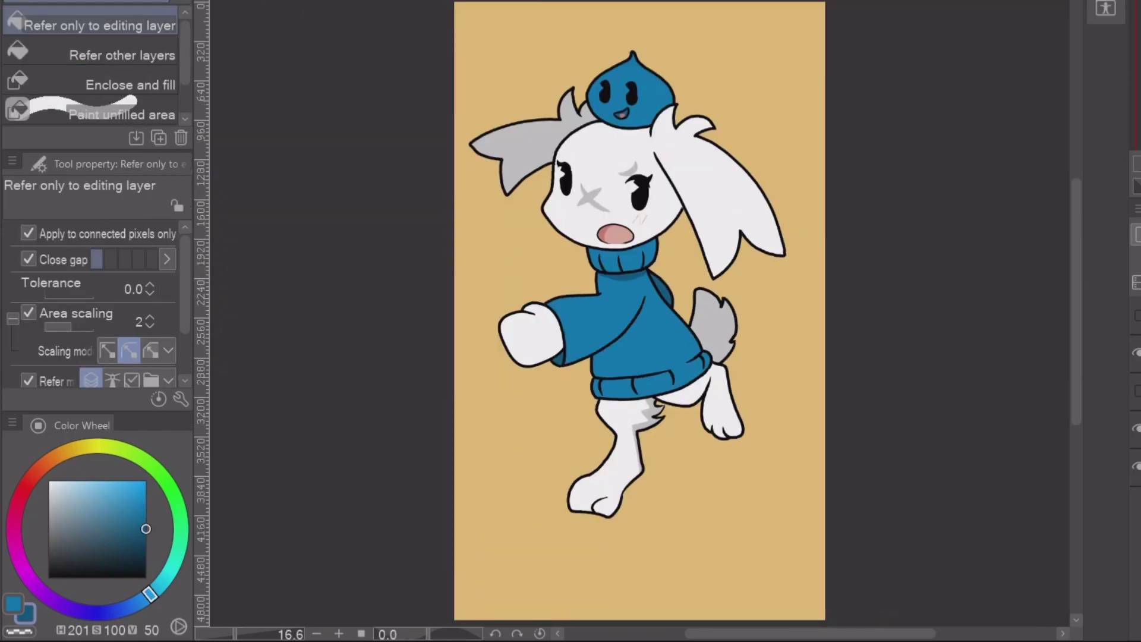
# Set the pen to black with stabilization 2 and hand-letter ROGUE along the outer edge of the large ear
pyautogui.press('d')
pyautogui.press('p')
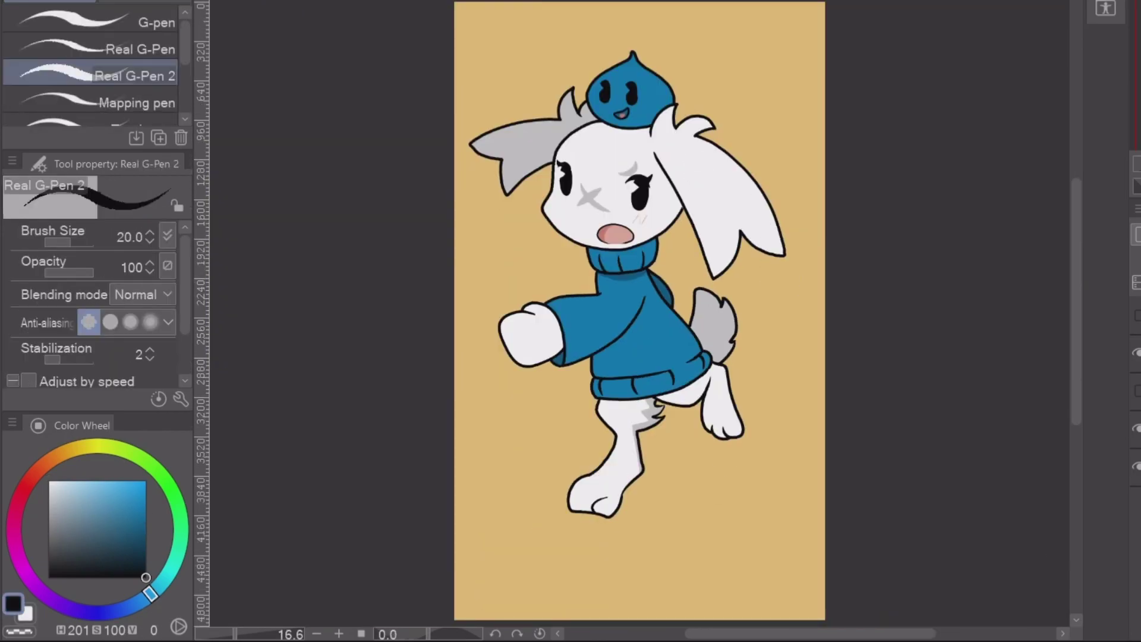
pyautogui.press('-')
pyautogui.press('-')
pyautogui.press('-')
pyautogui.press('-')
pyautogui.hotkey('ctrl', '+')
pyautogui.hotkey('ctrl', '+')
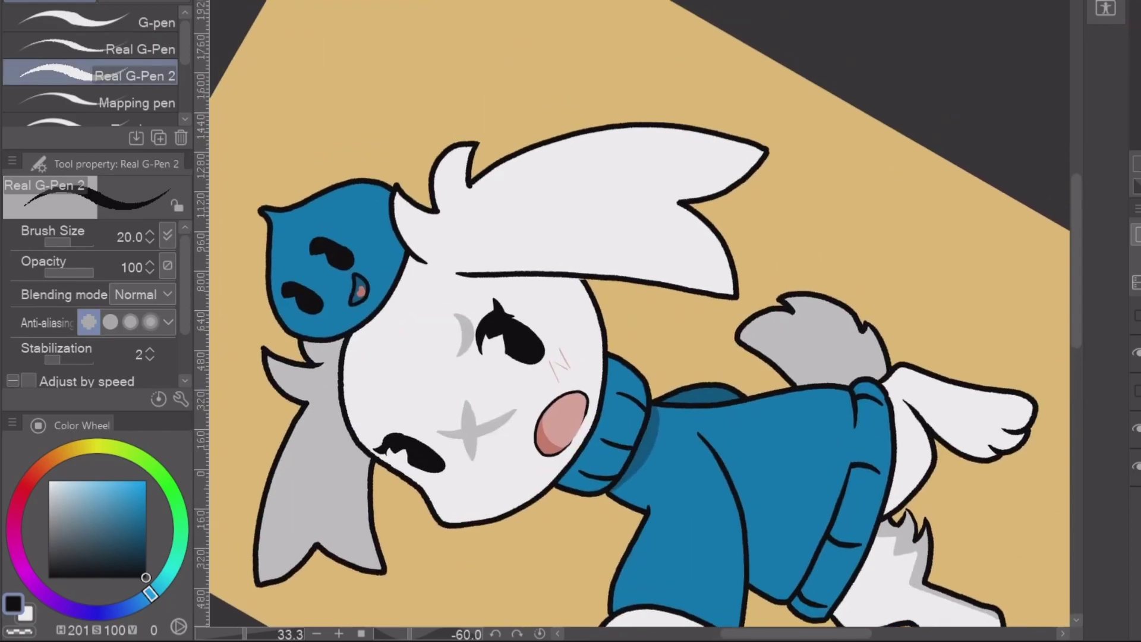
pyautogui.hotkey('ctrl', 'z')
pyautogui.moveTo(501, 148); pyautogui.dragTo(500, 118)
pyautogui.moveTo(501, 119); pyautogui.dragTo(520, 138)
pyautogui.moveTo(535, 109)
pyautogui.mouseDown()
pyautogui.moveTo(524, 128)
pyautogui.moveTo(537, 107)
pyautogui.mouseUp()
pyautogui.moveTo(567, 104)
pyautogui.mouseDown()
pyautogui.moveTo(564, 122)
pyautogui.moveTo(590, 92)
pyautogui.mouseUp()
pyautogui.moveTo(596, 89)
pyautogui.mouseDown()
pyautogui.moveTo(597, 117)
pyautogui.moveTo(612, 86)
pyautogui.mouseUp()
pyautogui.moveTo(596, 102); pyautogui.dragTo(609, 101)
pyautogui.moveTo(598, 116); pyautogui.dragTo(614, 113)
pyautogui.hotkey('ctrl', '=')
pyautogui.hotkey('ctrl', '-')
pyautogui.hotkey('ctrl', '-')
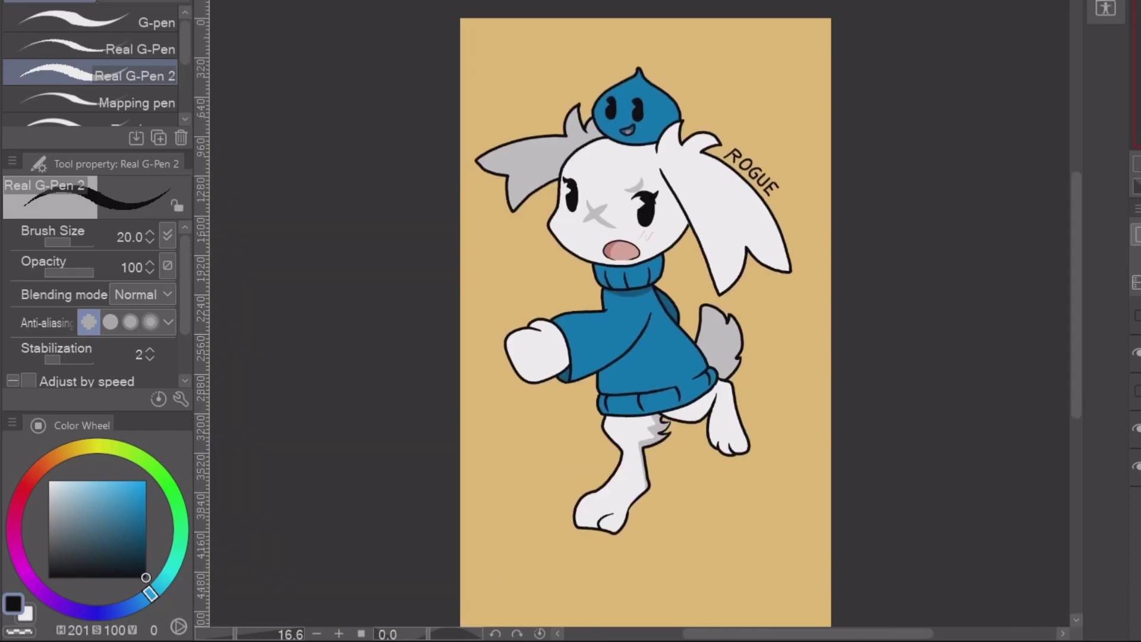
# Move the whole character together with its ROGUE lettering slightly down and to the right to centre it on the tan background
pyautogui.hotkey('ctrl', '-')
pyautogui.press('k')
pyautogui.moveTo(642, 321); pyautogui.dragTo(649, 341)
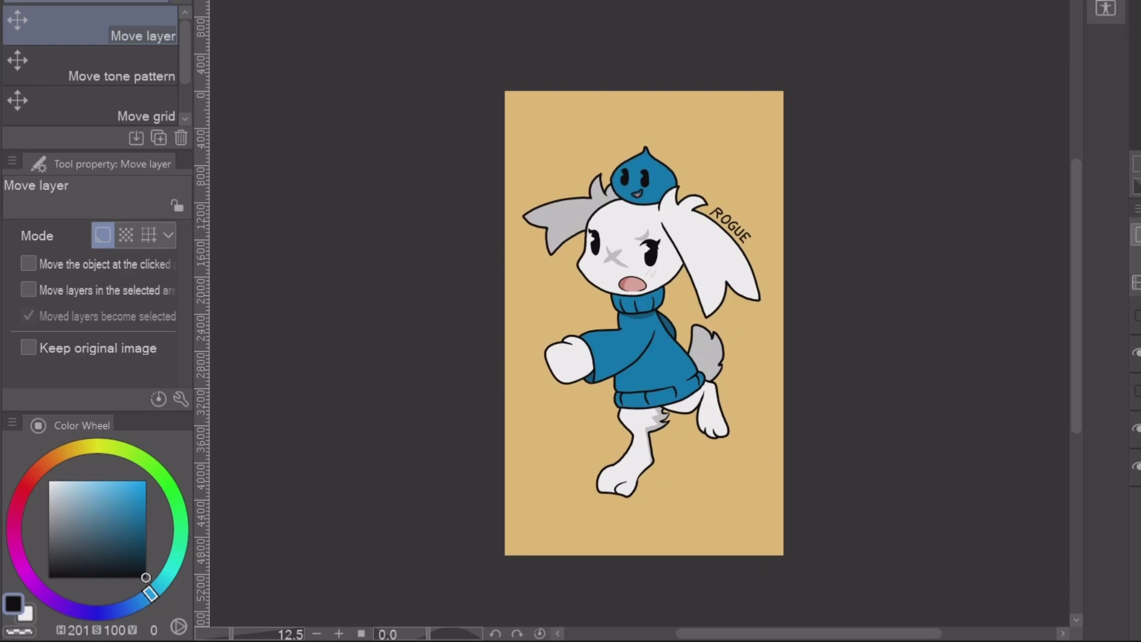